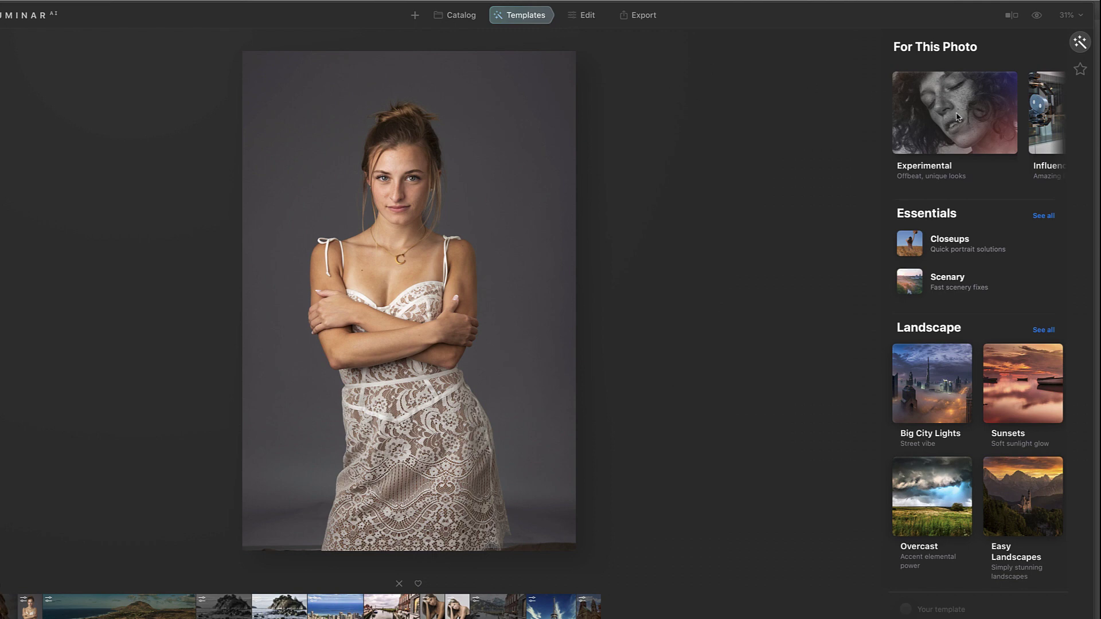
Browse the For This Photo template carousel, then switch to the Edit section's Essentials tools
{"action": "scroll", "coordinate": [956, 117], "scroll_direction": "right", "scroll_amount": 5}
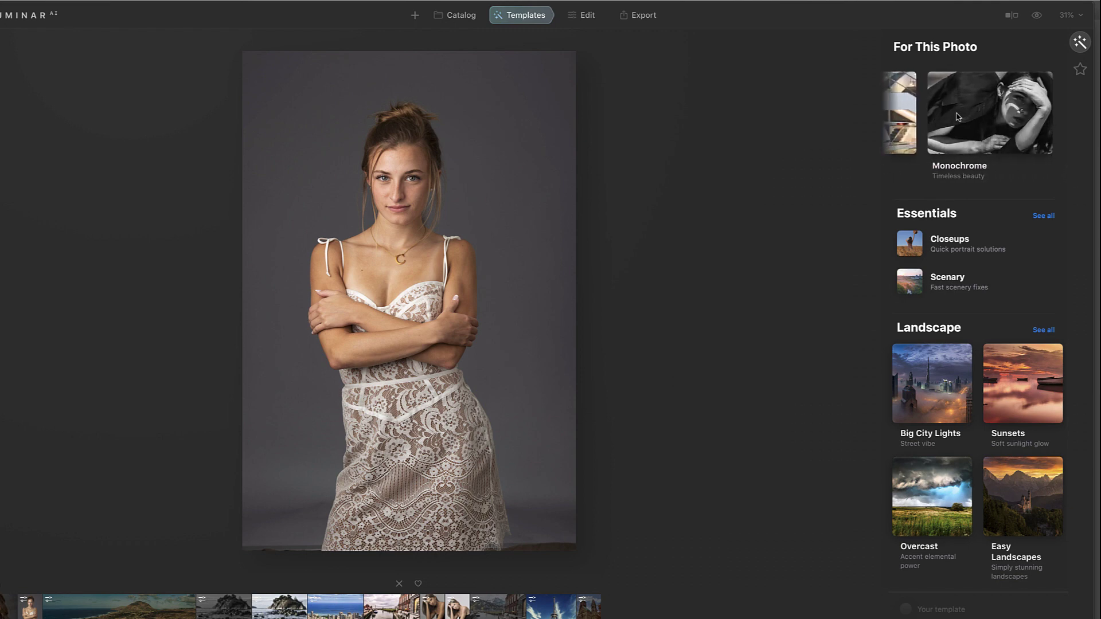
{"action": "scroll", "coordinate": [956, 117], "scroll_direction": "left", "scroll_amount": 4}
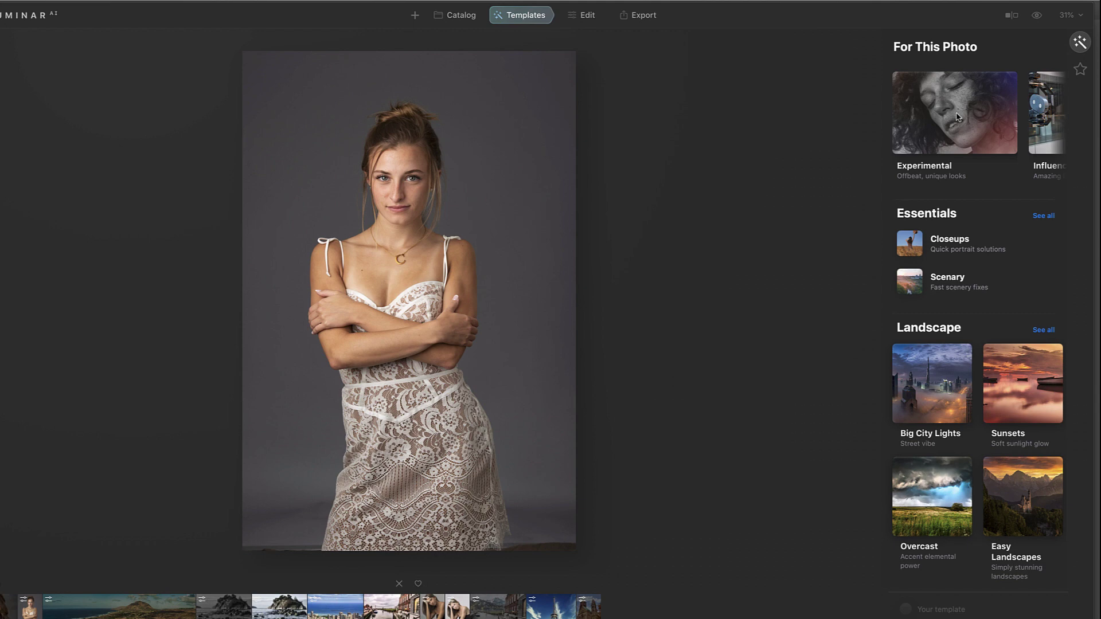
{"action": "scroll", "coordinate": [956, 117], "scroll_direction": "right", "scroll_amount": 4}
{"action": "scroll", "coordinate": [957, 117], "scroll_direction": "left", "scroll_amount": 3}
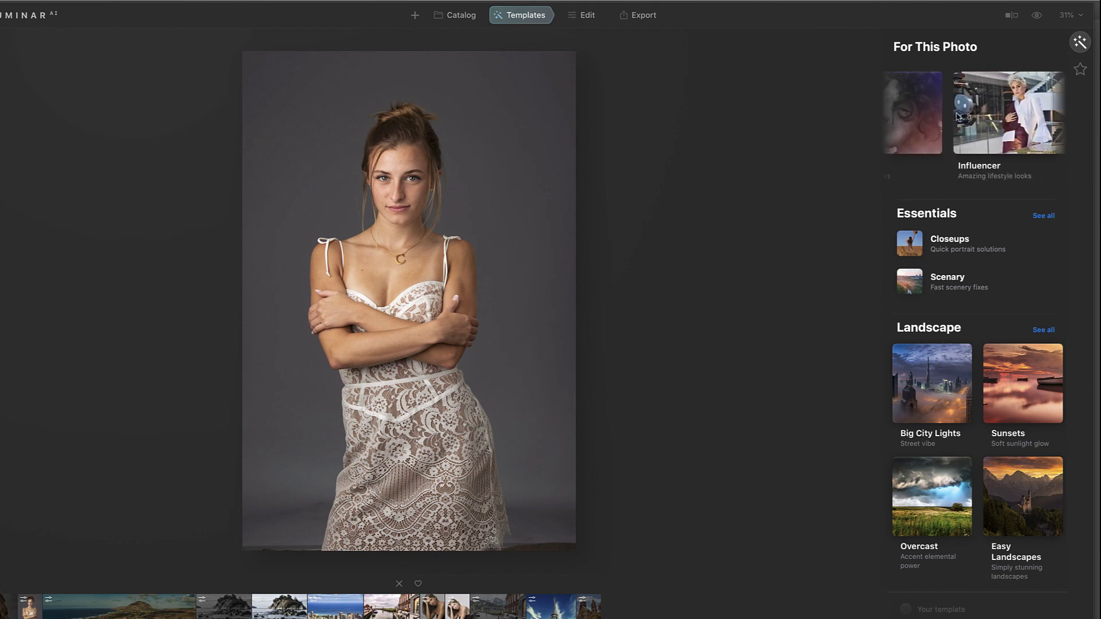
{"action": "scroll", "coordinate": [957, 117], "scroll_direction": "left", "scroll_amount": 1}
{"action": "scroll", "coordinate": [956, 117], "scroll_direction": "right", "scroll_amount": 1}
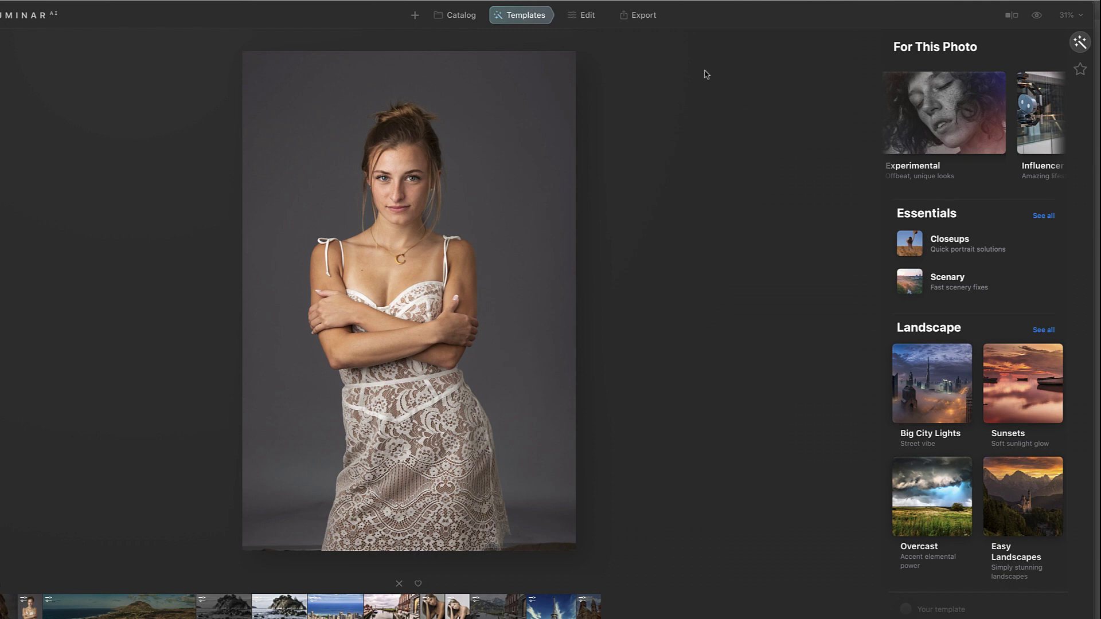
{"action": "left_click", "coordinate": [587, 17]}
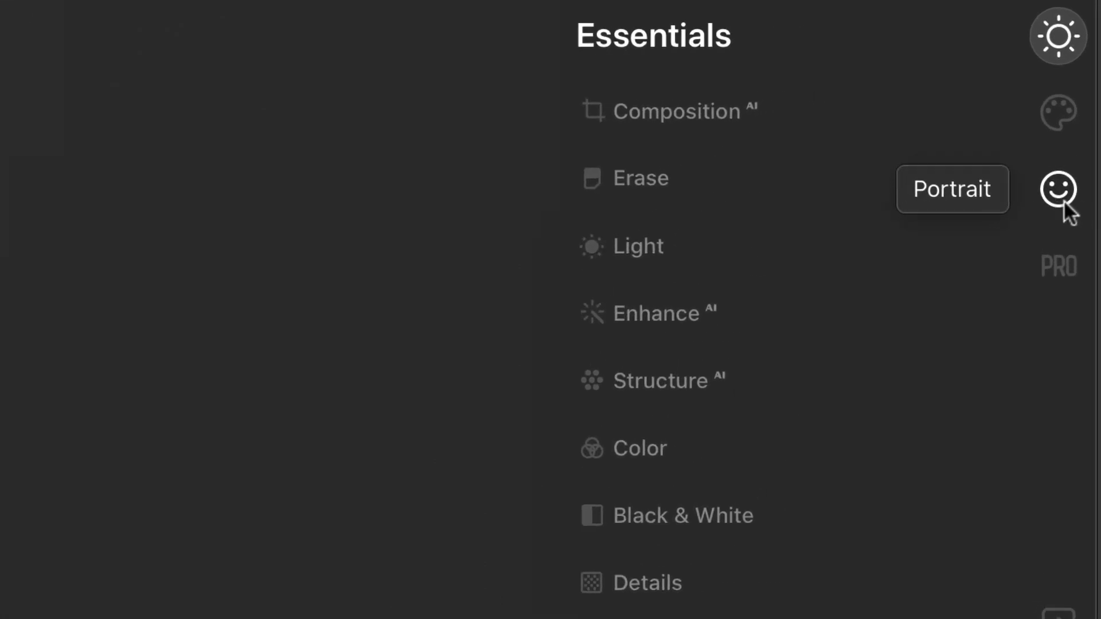
Open the Portrait category and expand the Face AI tool's sliders
{"action": "left_click", "coordinate": [1065, 201]}
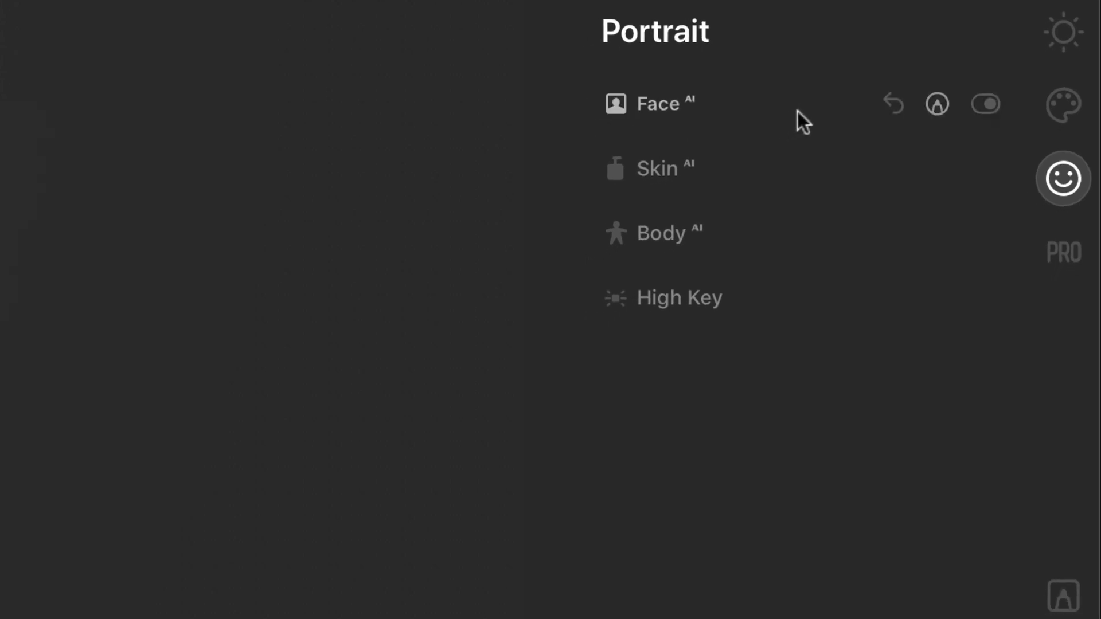
{"action": "left_click", "coordinate": [797, 112]}
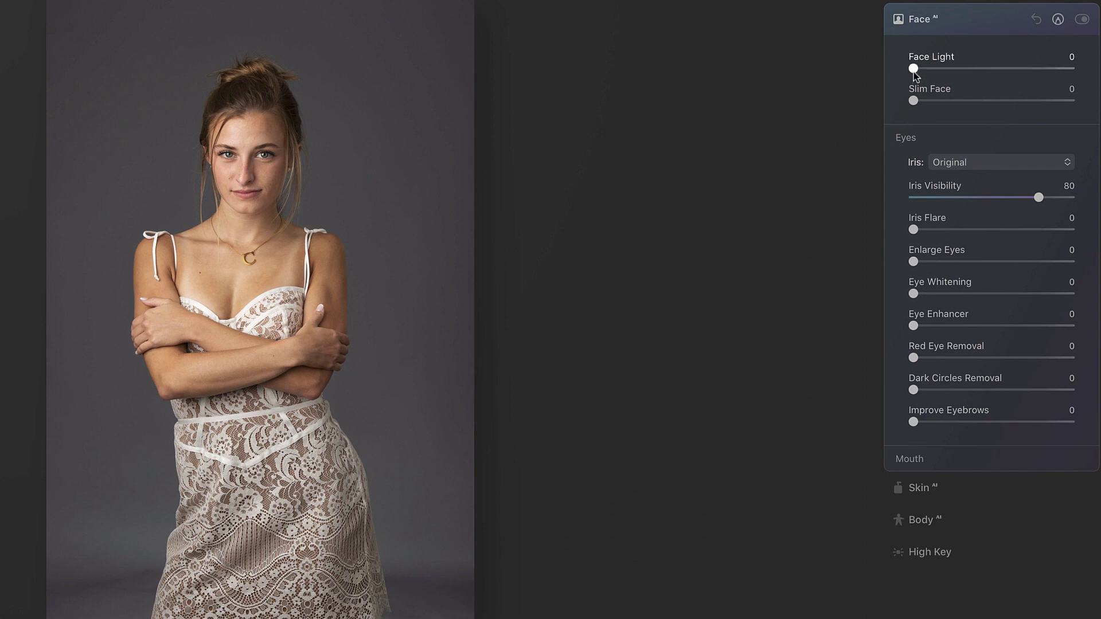
Set Face Light to 17, and compare Slim Face at 95 with the original before resetting it to 0
{"action": "left_click_drag", "start_coordinate": [914, 69], "coordinate": [940, 70]}
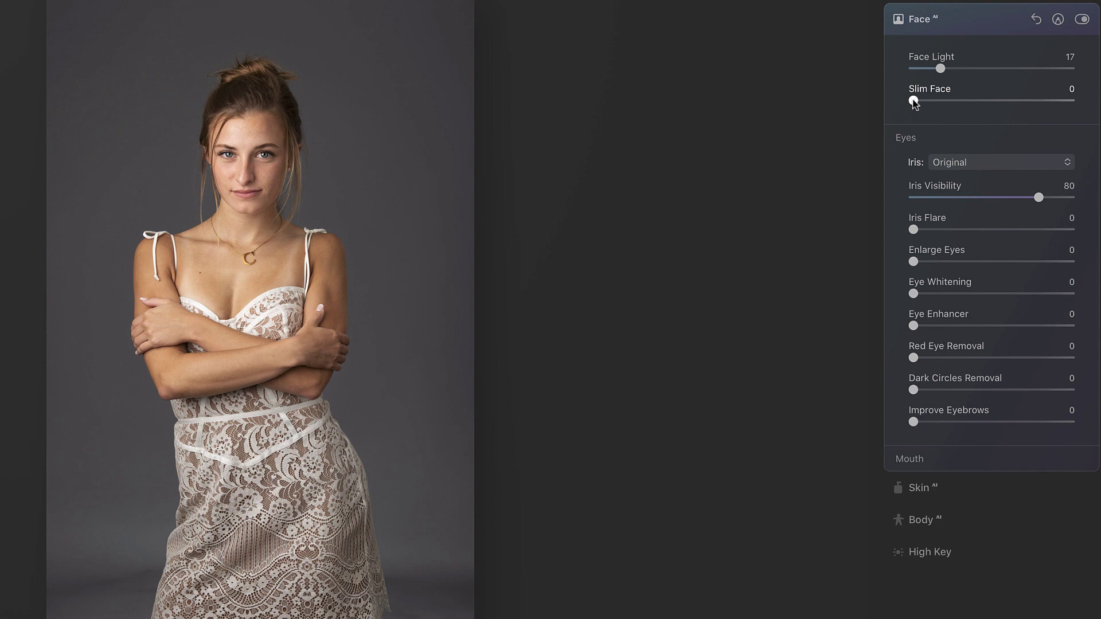
{"action": "left_click_drag", "start_coordinate": [913, 101], "coordinate": [1064, 108]}
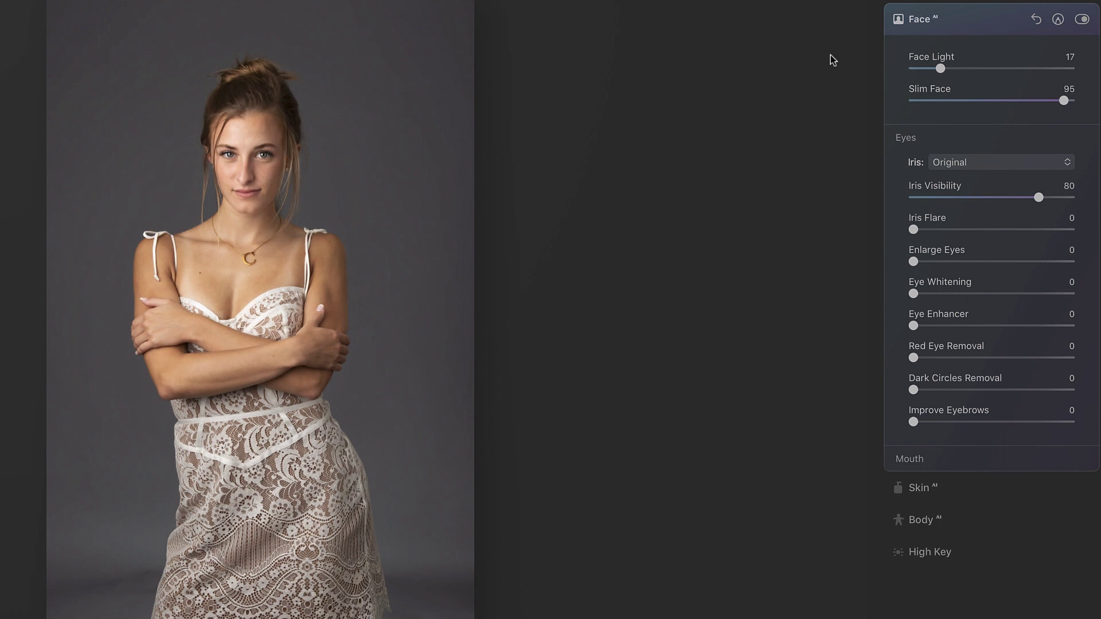
{"action": "left_click", "coordinate": [1063, 20]}
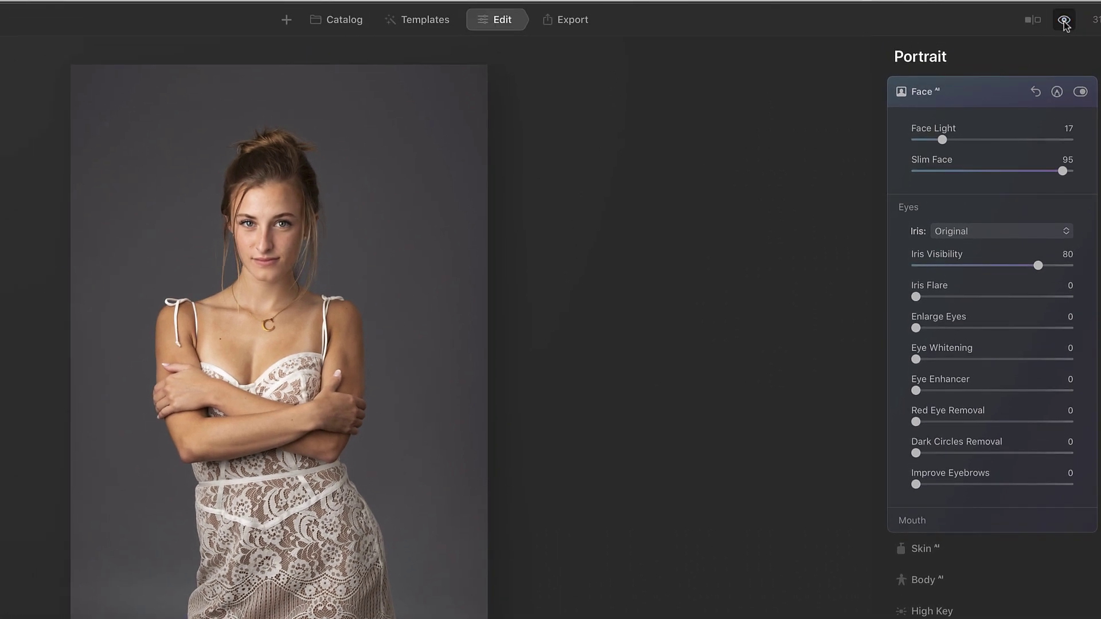
{"action": "left_click", "coordinate": [1063, 20]}
{"action": "left_click", "coordinate": [1064, 20]}
{"action": "left_click", "coordinate": [1064, 20]}
{"action": "left_click", "coordinate": [1064, 20]}
{"action": "left_click_drag", "start_coordinate": [1063, 170], "coordinate": [894, 176]}
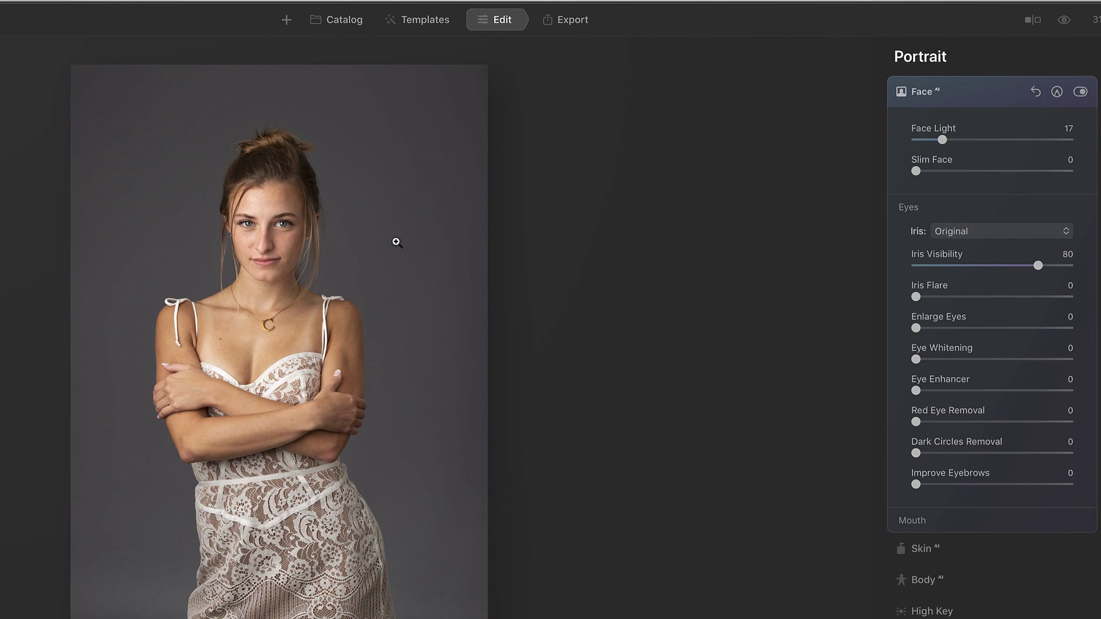
Zoom to 100% on the face and set Iris colour to Hazel after trying Brown
{"action": "left_click", "coordinate": [319, 234]}
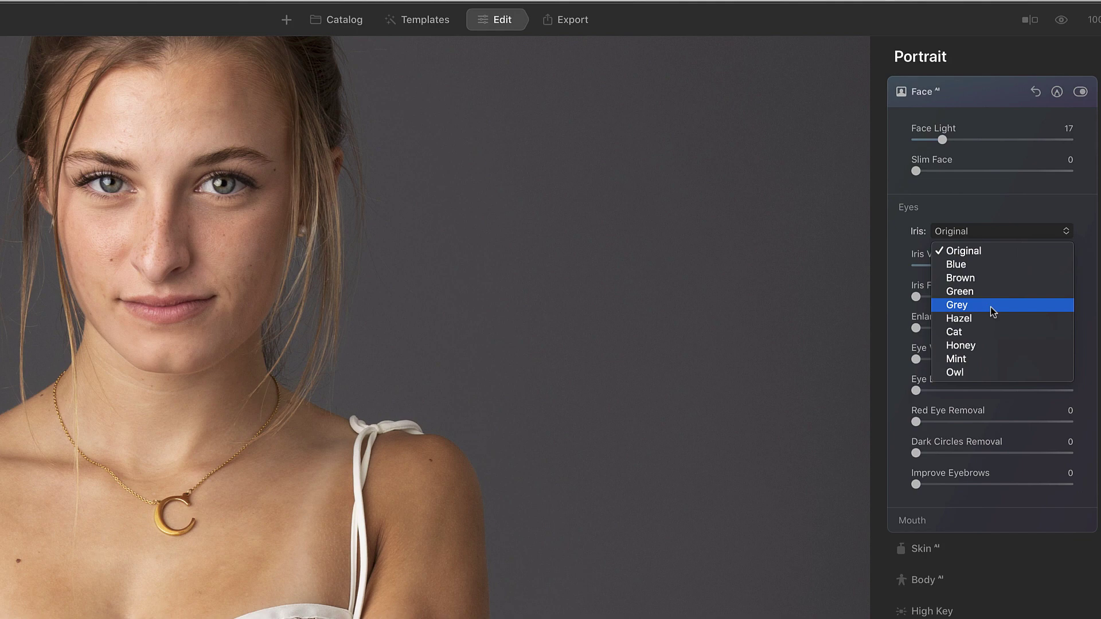
{"action": "left_click", "coordinate": [989, 282]}
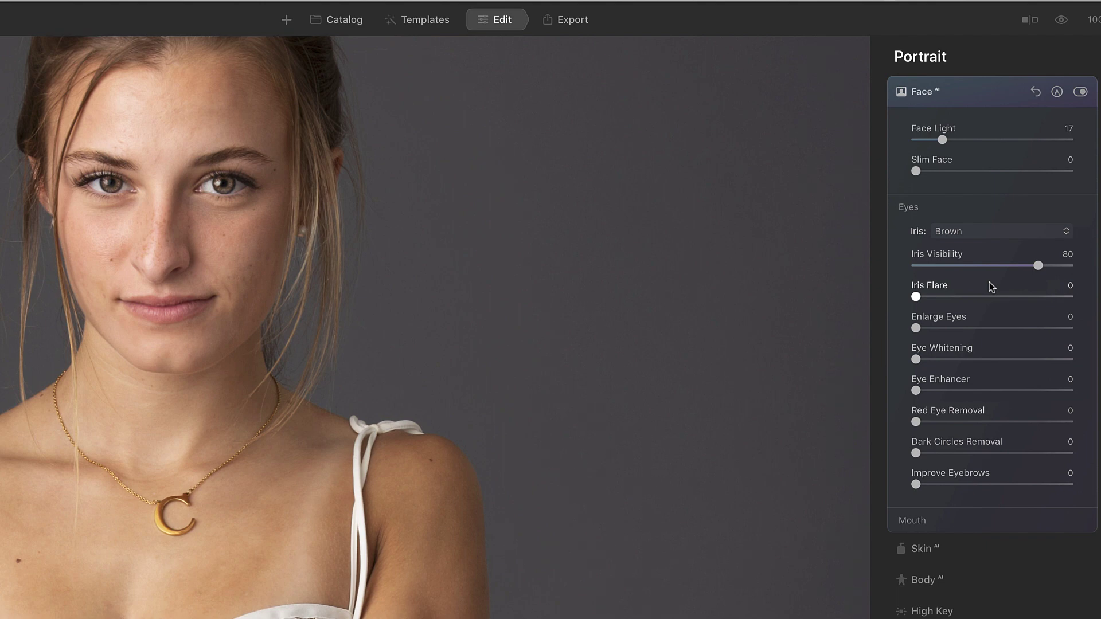
{"action": "left_click", "coordinate": [993, 230]}
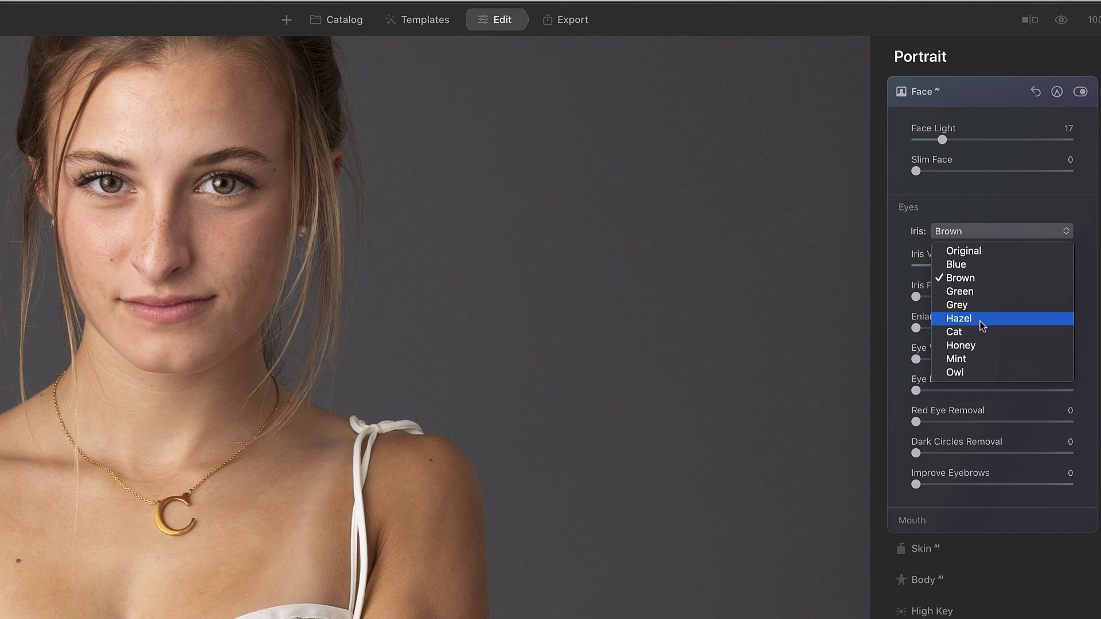
{"action": "left_click", "coordinate": [980, 321]}
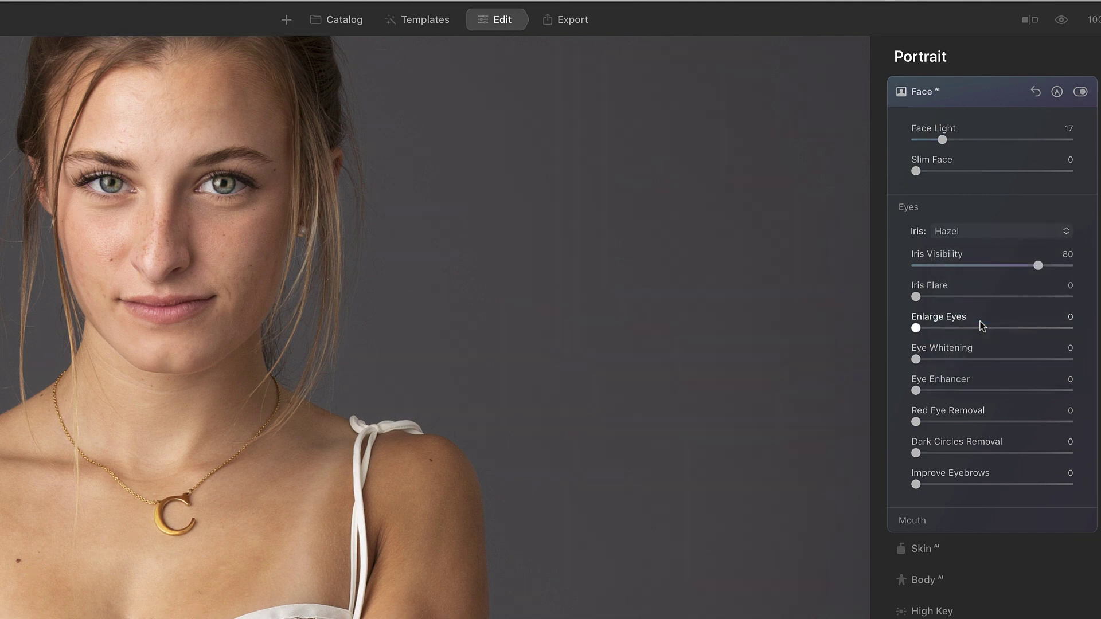
Lower Iris Visibility to 30 and set Iris Flare to 26
{"action": "left_click_drag", "start_coordinate": [1036, 266], "coordinate": [964, 270]}
{"action": "left_click_drag", "start_coordinate": [916, 297], "coordinate": [952, 298]}
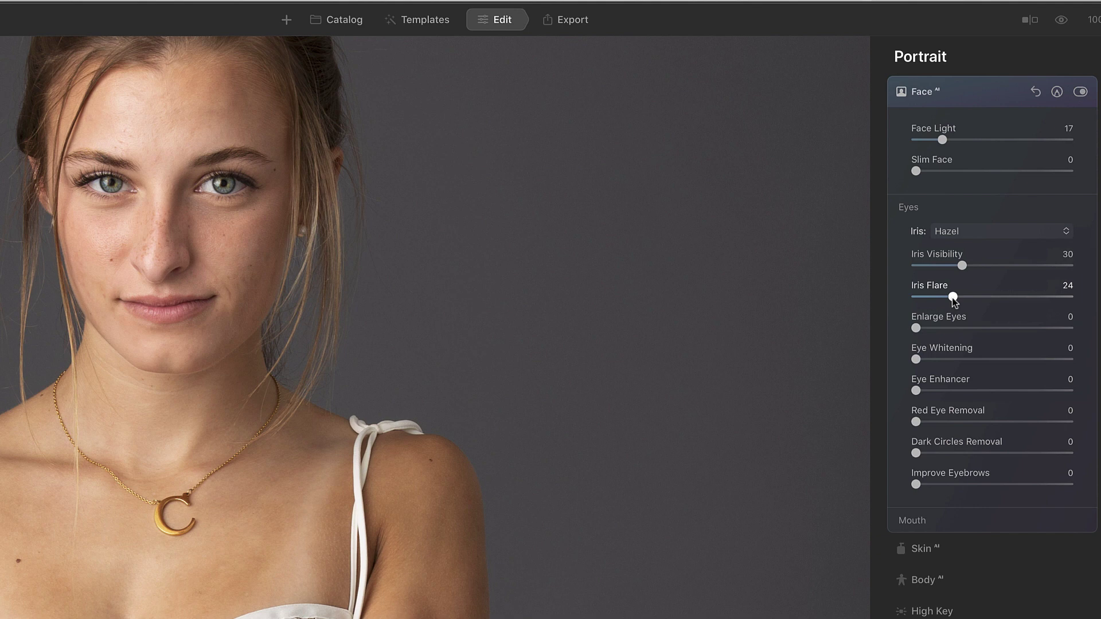
{"action": "left_click_drag", "start_coordinate": [954, 302], "coordinate": [956, 302]}
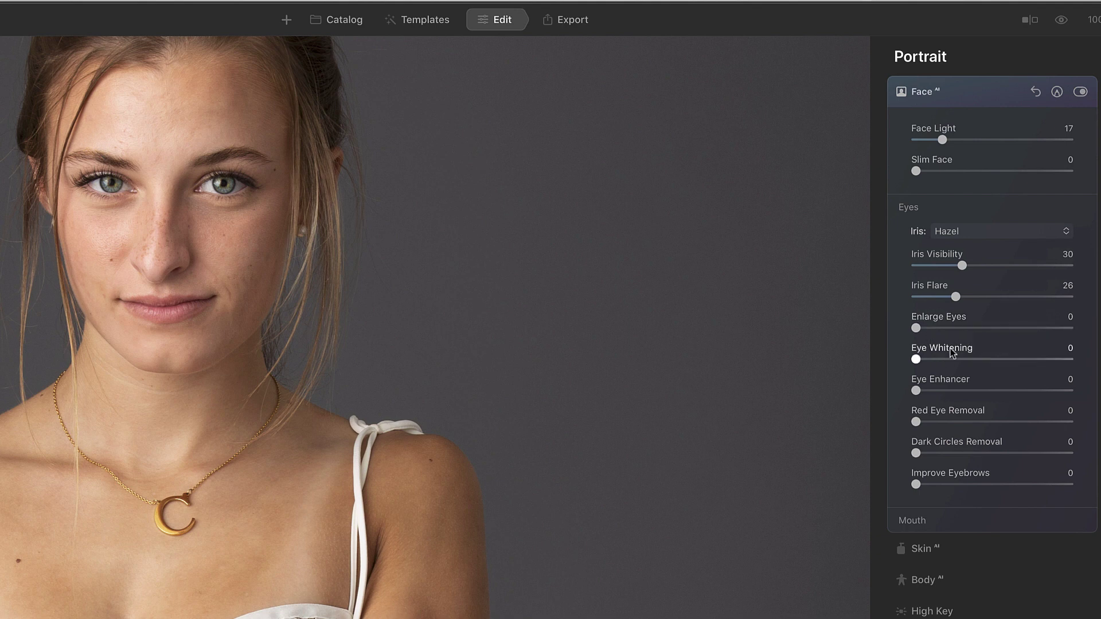
Test Eye Whitening, then settle Eye Enhancer at 15 after trying the maximum
{"action": "mouse_move", "coordinate": [916, 359]}
{"action": "left_mouse_down"}
{"action": "mouse_move", "coordinate": [985, 360]}
{"action": "mouse_move", "coordinate": [920, 361]}
{"action": "left_mouse_up"}
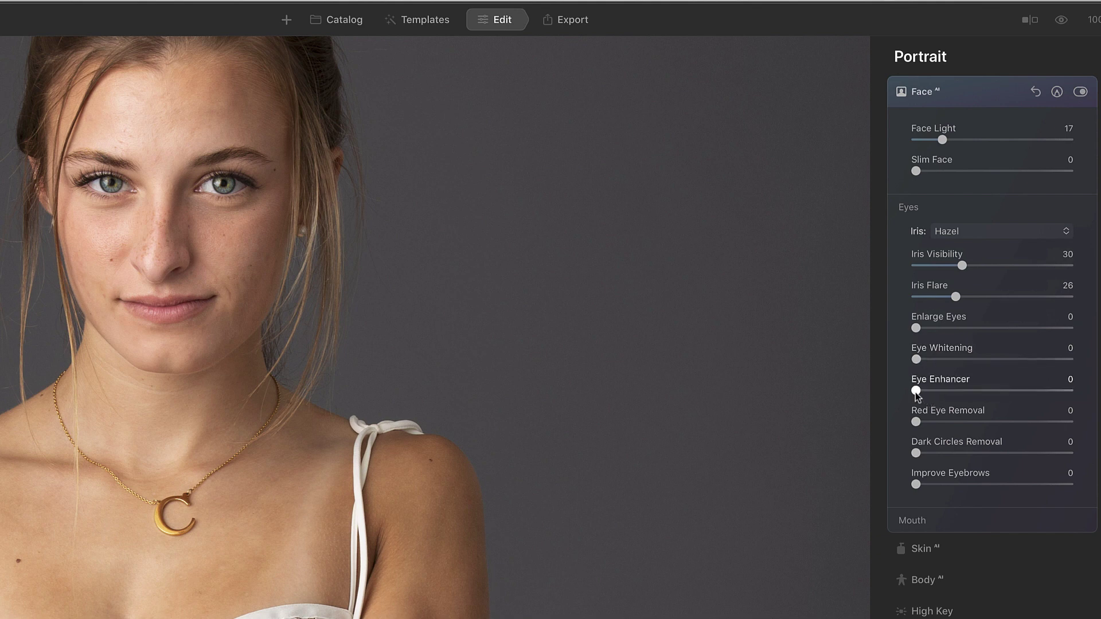
{"action": "left_click_drag", "start_coordinate": [917, 390], "coordinate": [1062, 391]}
{"action": "left_click_drag", "start_coordinate": [1073, 390], "coordinate": [1072, 391]}
{"action": "left_click_drag", "start_coordinate": [1068, 390], "coordinate": [924, 392]}
{"action": "mouse_move", "coordinate": [923, 392]}
{"action": "left_mouse_down"}
{"action": "mouse_move", "coordinate": [1071, 390]}
{"action": "mouse_move", "coordinate": [930, 390]}
{"action": "mouse_move", "coordinate": [941, 392]}
{"action": "left_mouse_up"}
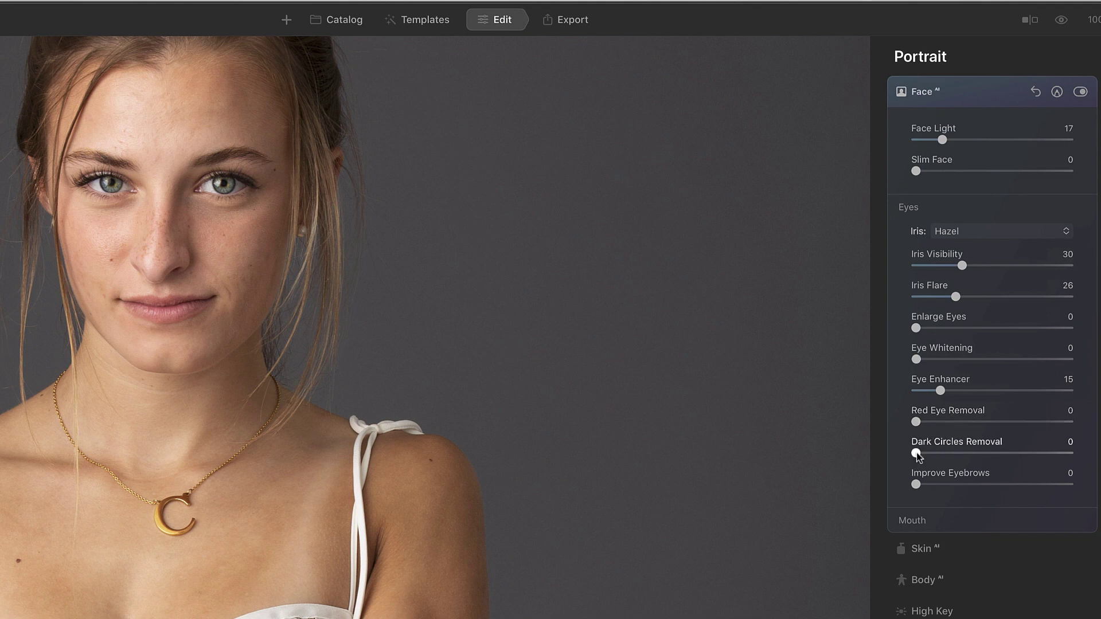
Set Dark Circles Removal to 87 and Improve Eyebrows to 58
{"action": "left_click_drag", "start_coordinate": [917, 452], "coordinate": [1027, 456]}
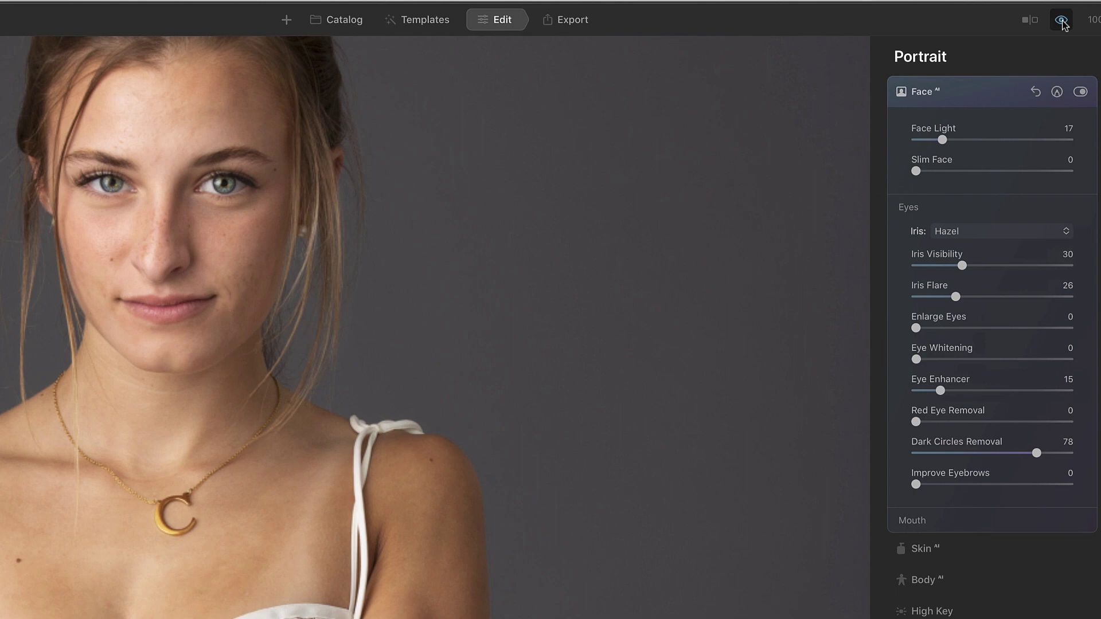
{"action": "left_click_drag", "start_coordinate": [1061, 22], "coordinate": [1061, 22]}
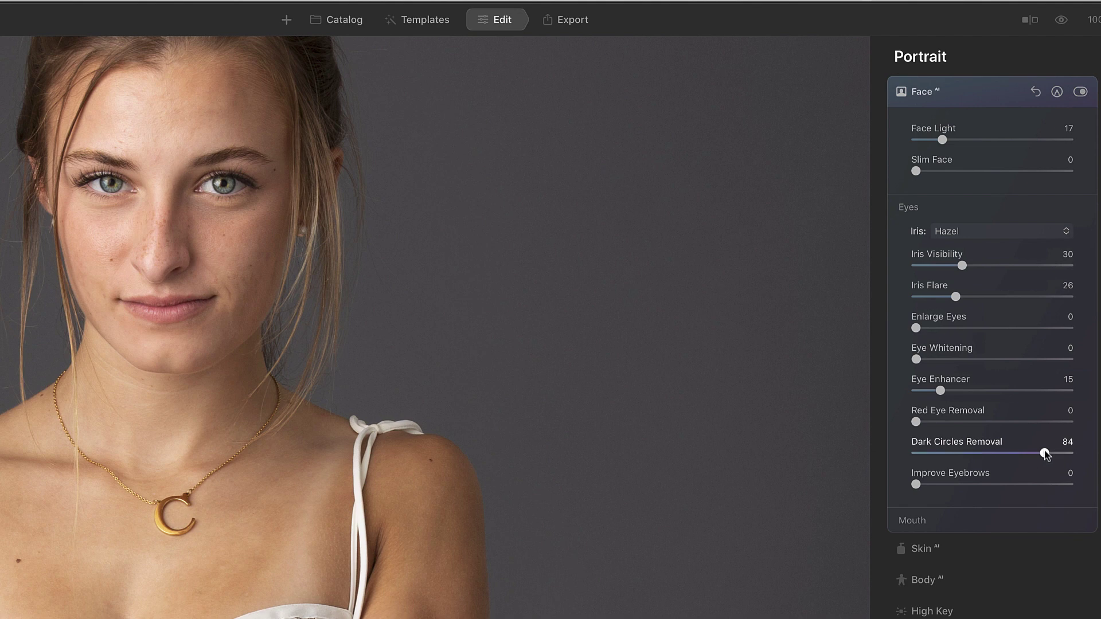
{"action": "left_click_drag", "start_coordinate": [1045, 453], "coordinate": [1050, 453]}
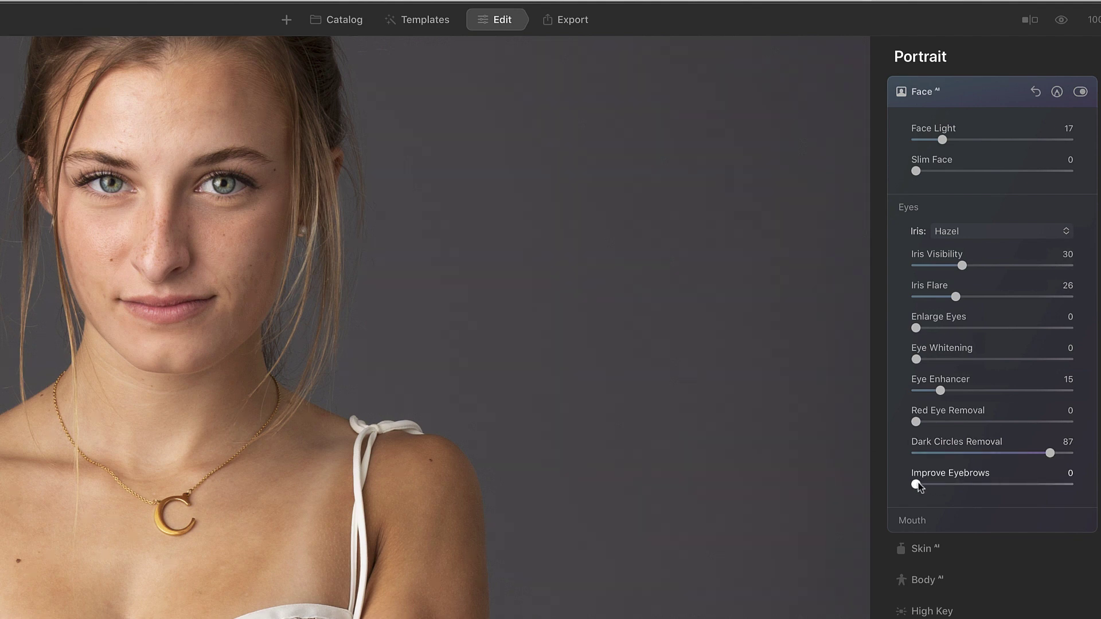
{"action": "left_click_drag", "start_coordinate": [918, 483], "coordinate": [1003, 485]}
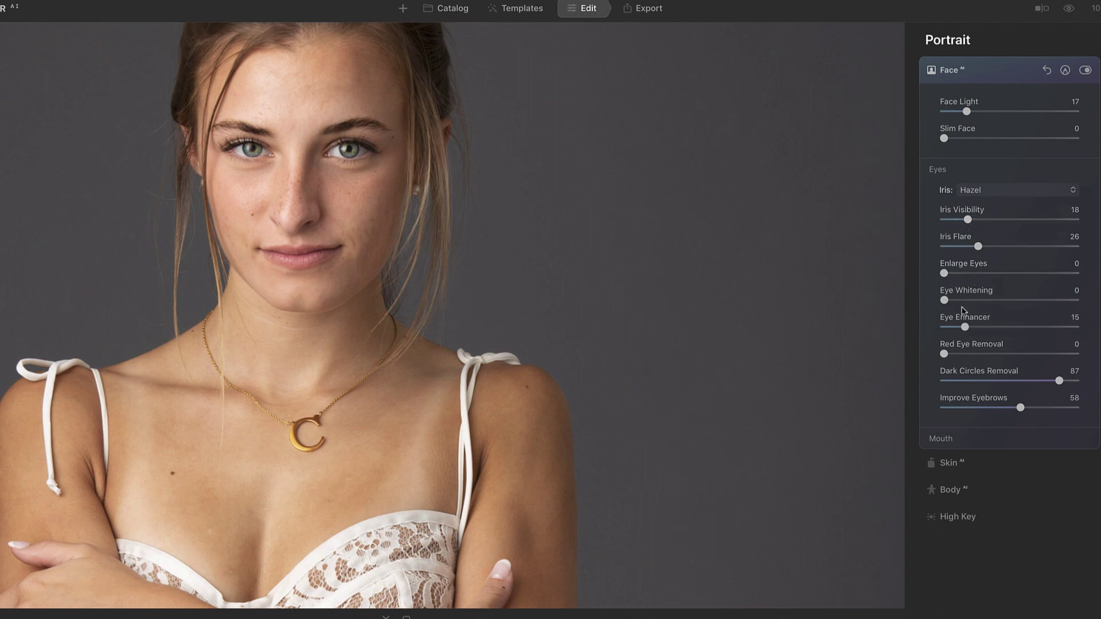
Lower Iris Visibility and Iris Flare to 16 and Eye Enhancer to 12, comparing with the original
{"action": "left_click_drag", "start_coordinate": [965, 327], "coordinate": [960, 330]}
{"action": "left_click_drag", "start_coordinate": [968, 220], "coordinate": [966, 248]}
{"action": "left_click", "coordinate": [1067, 12]}
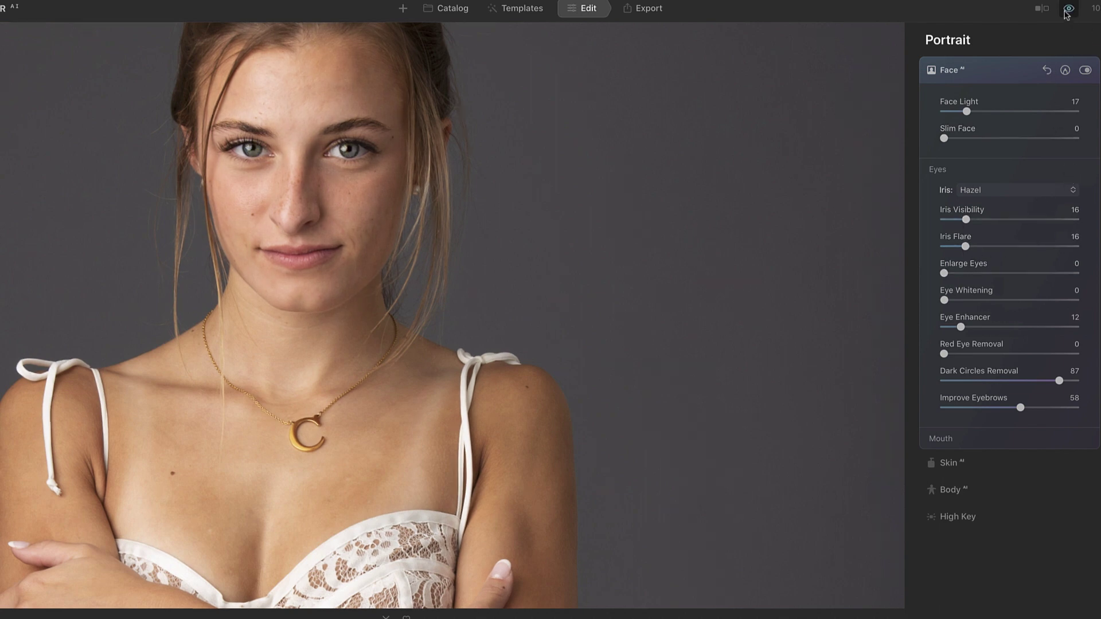
{"action": "left_click", "coordinate": [1067, 11]}
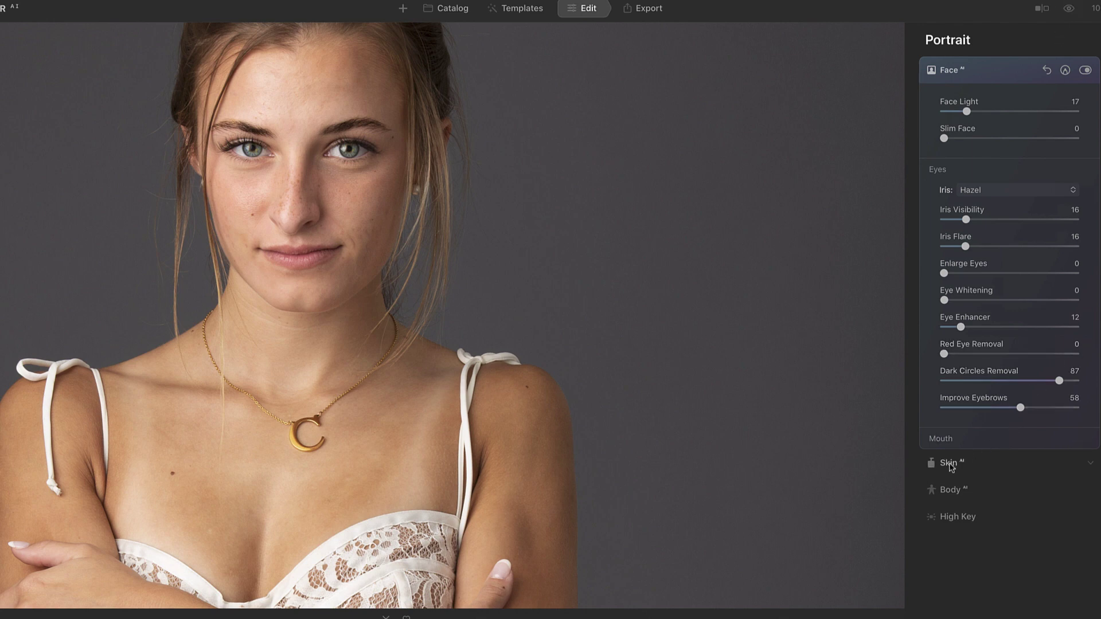
In Mouth, set Lips Saturation to 42 and Lips Darkening to 5, then collapse the Face tool
{"action": "left_click", "coordinate": [946, 445]}
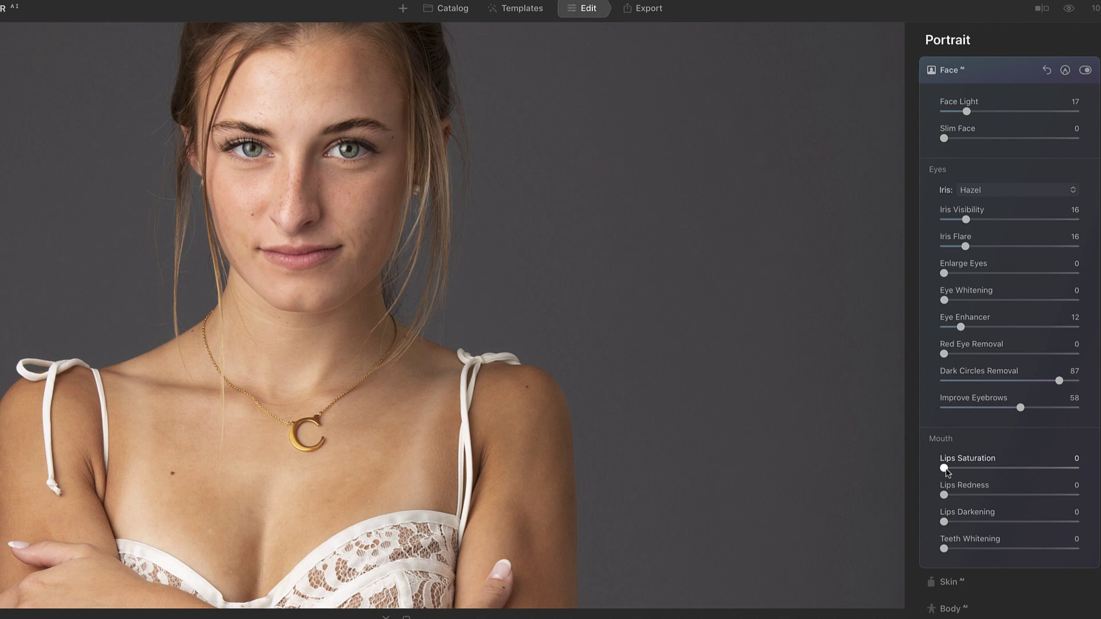
{"action": "left_click_drag", "start_coordinate": [945, 468], "coordinate": [990, 469]}
{"action": "mouse_move", "coordinate": [944, 495]}
{"action": "left_mouse_down"}
{"action": "mouse_move", "coordinate": [1053, 498]}
{"action": "mouse_move", "coordinate": [946, 499]}
{"action": "left_mouse_up"}
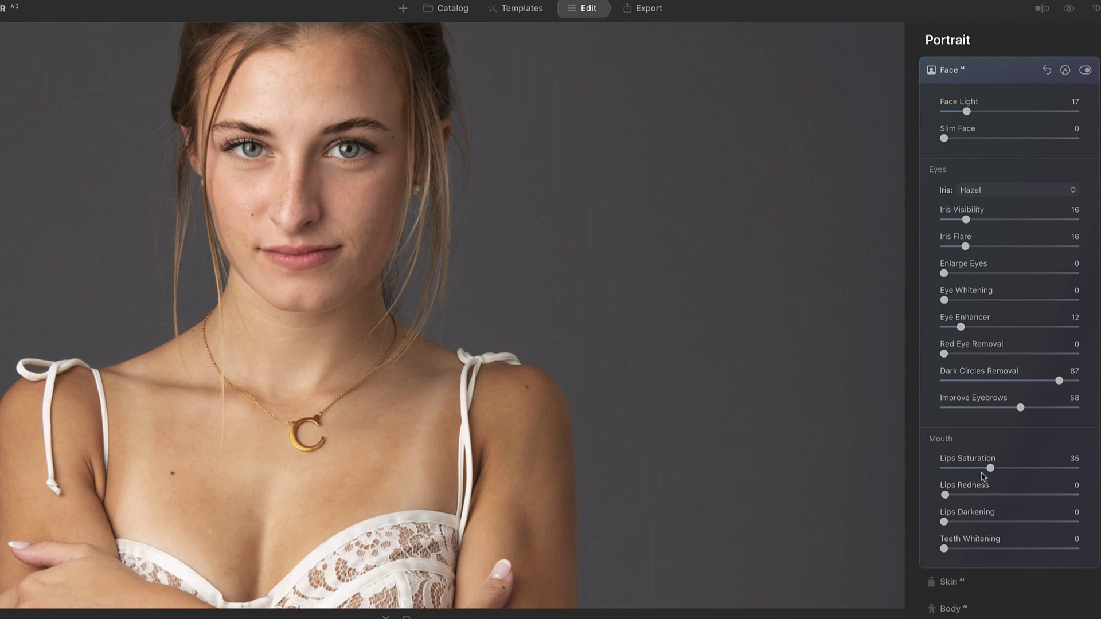
{"action": "left_click_drag", "start_coordinate": [991, 469], "coordinate": [999, 469]}
{"action": "left_click_drag", "start_coordinate": [945, 522], "coordinate": [952, 522]}
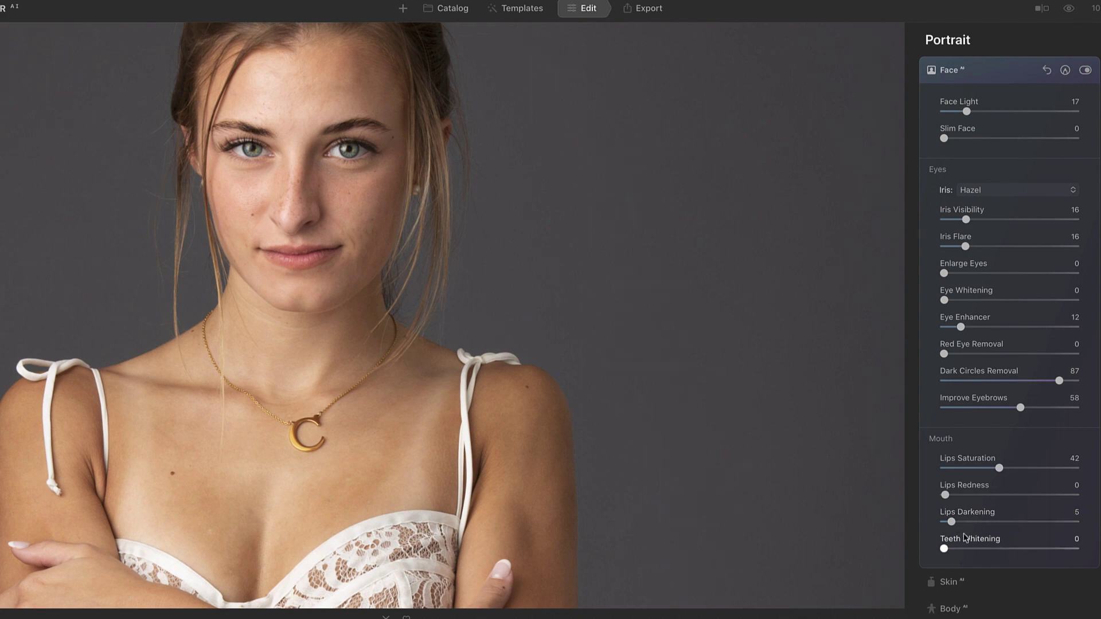
{"action": "scroll", "coordinate": [982, 536], "scroll_direction": "down", "scroll_amount": 1}
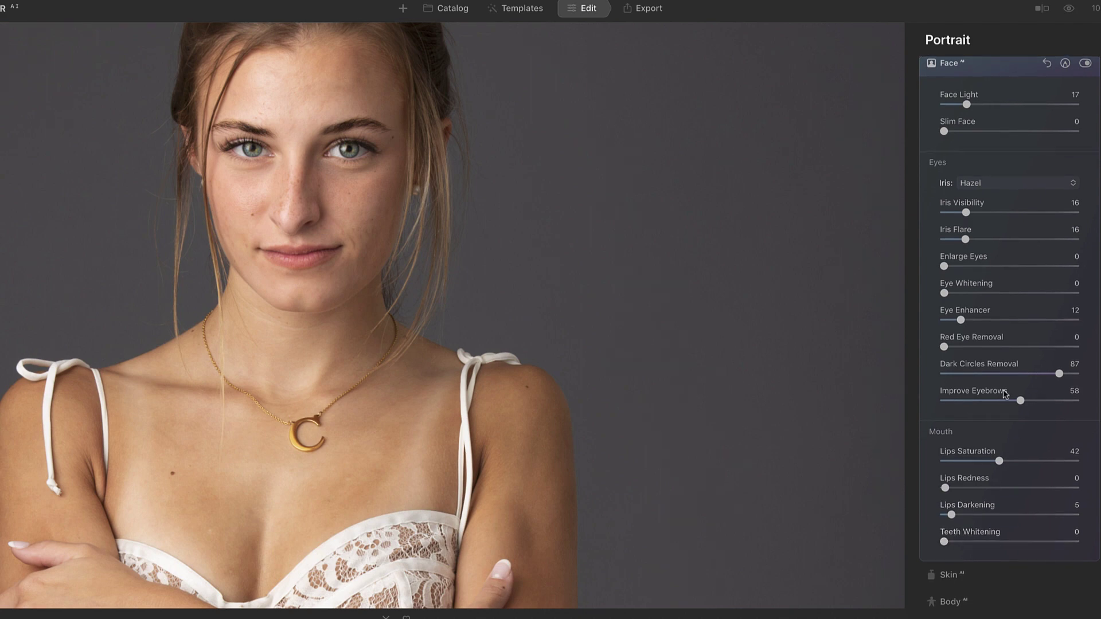
{"action": "left_click", "coordinate": [950, 70]}
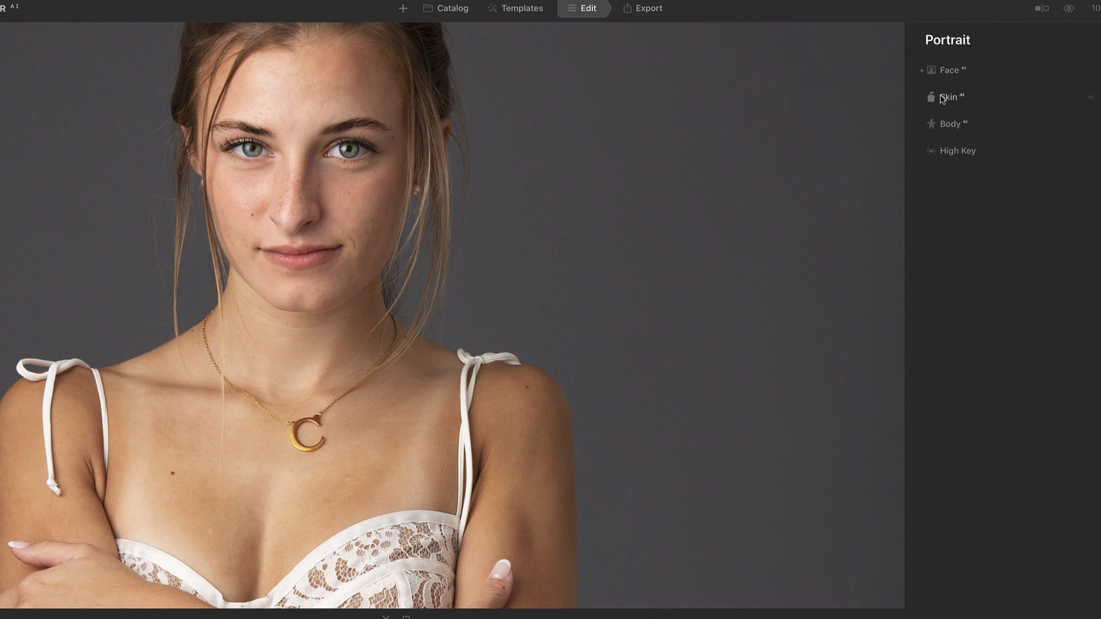
In Skin, enable Skin Defects Removal and set the smoothing Amount to 22
{"action": "left_click", "coordinate": [960, 101]}
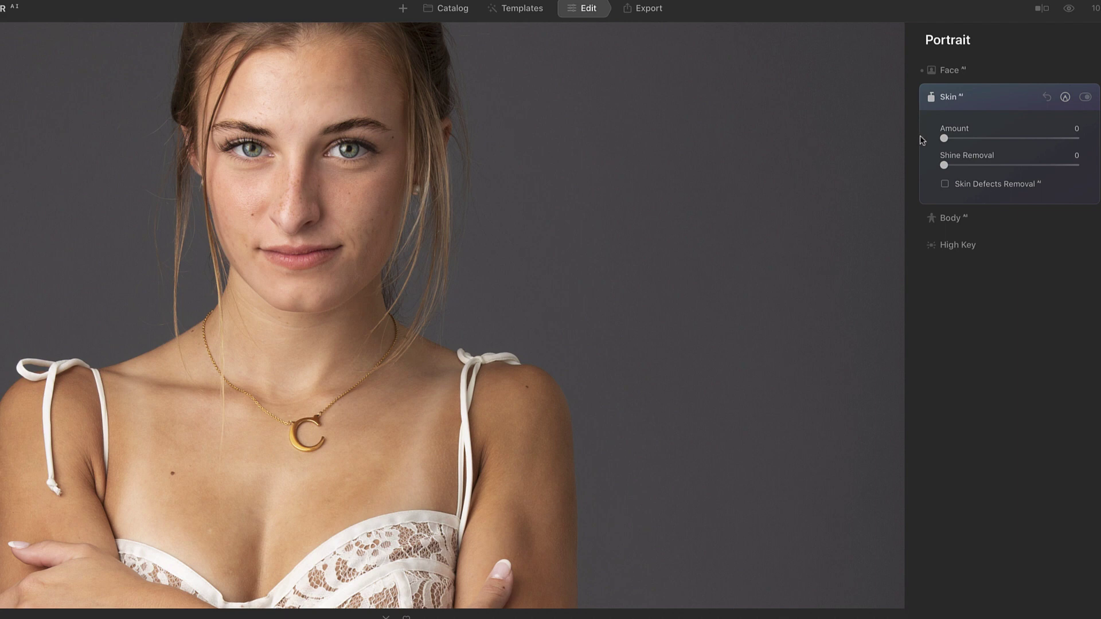
{"action": "left_click_drag", "start_coordinate": [944, 138], "coordinate": [1084, 140]}
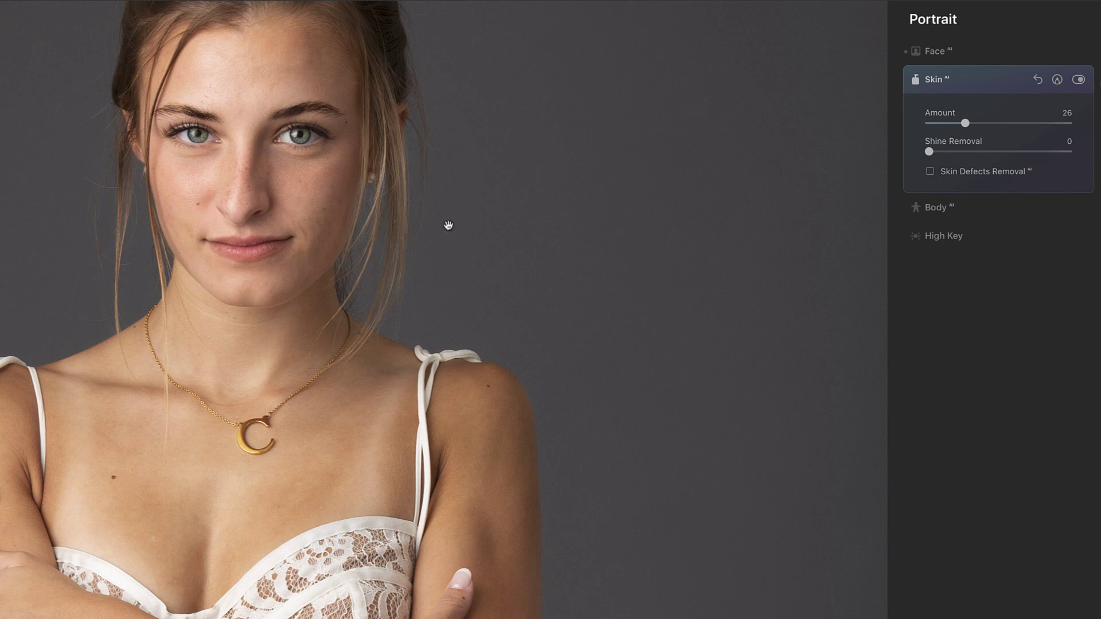
{"action": "left_click", "coordinate": [930, 171]}
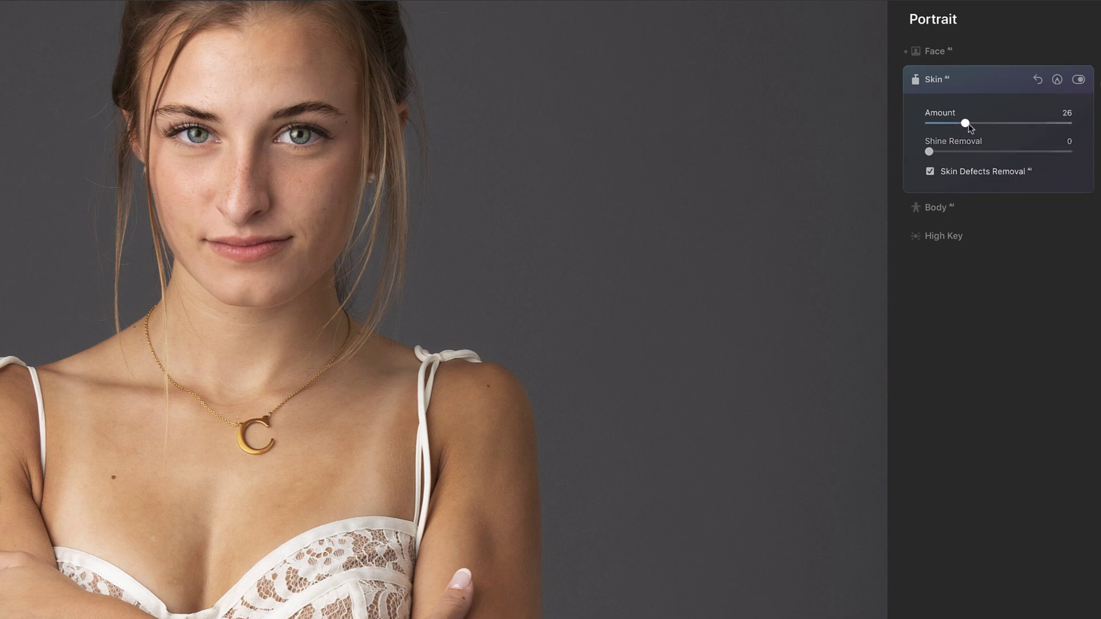
{"action": "left_click_drag", "start_coordinate": [968, 127], "coordinate": [963, 127]}
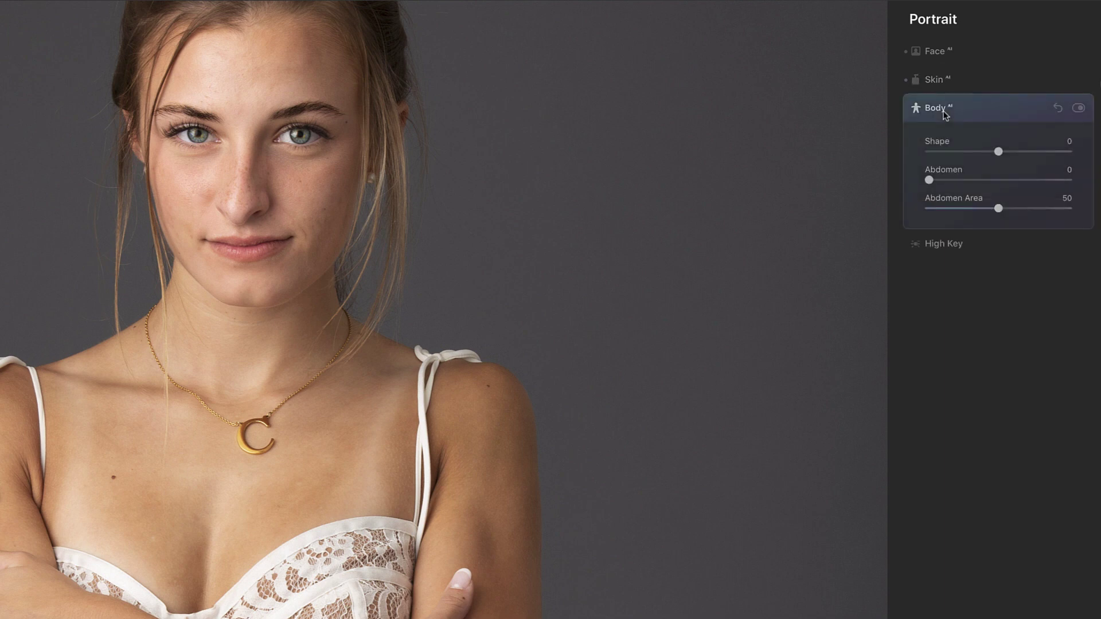
Fit the photo to view, test Body Shape and Abdomen, then reset Shape, Abdomen and Abdomen Area to 0
{"action": "left_click", "coordinate": [591, 184]}
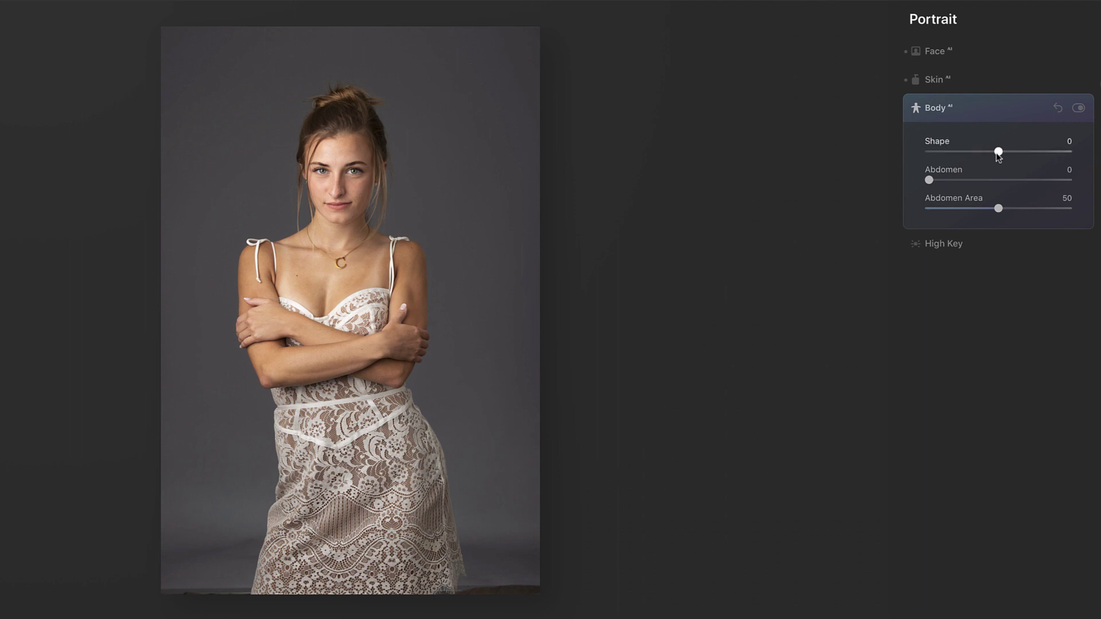
{"action": "left_click_drag", "start_coordinate": [998, 153], "coordinate": [933, 154]}
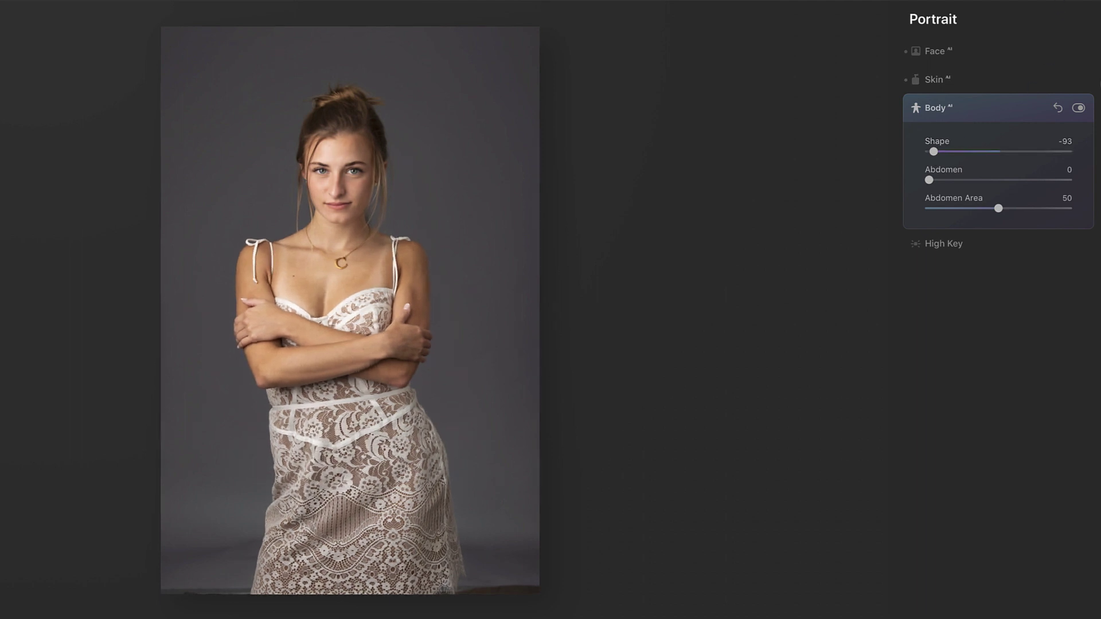
{"action": "left_click_drag", "start_coordinate": [934, 152], "coordinate": [1003, 157]}
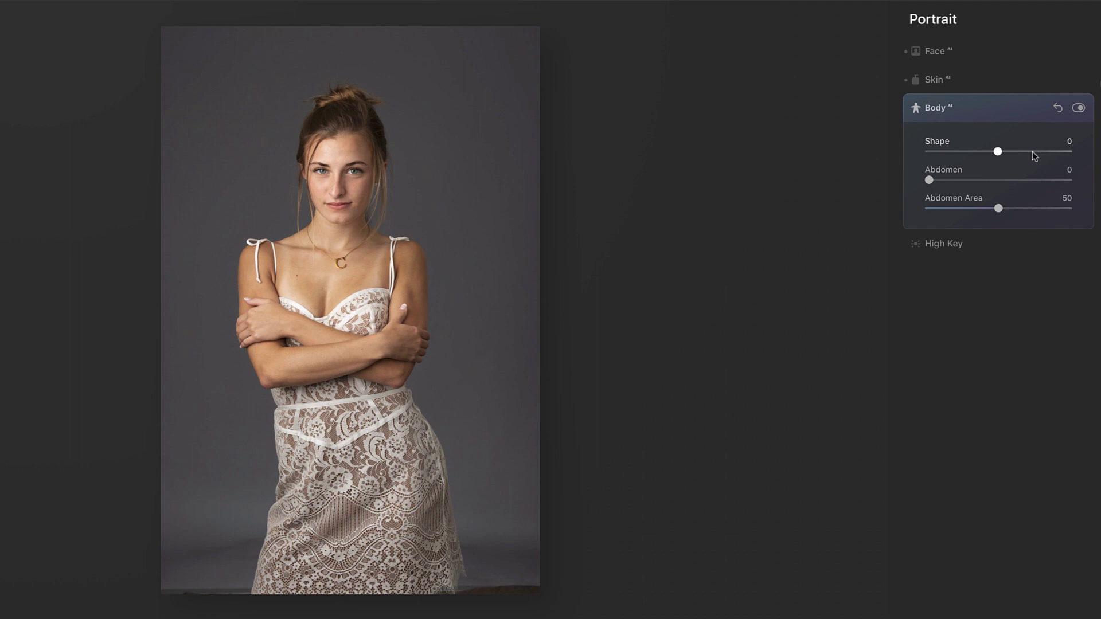
{"action": "mouse_move", "coordinate": [999, 152]}
{"action": "left_mouse_down"}
{"action": "mouse_move", "coordinate": [1023, 152]}
{"action": "mouse_move", "coordinate": [1001, 152]}
{"action": "left_mouse_up"}
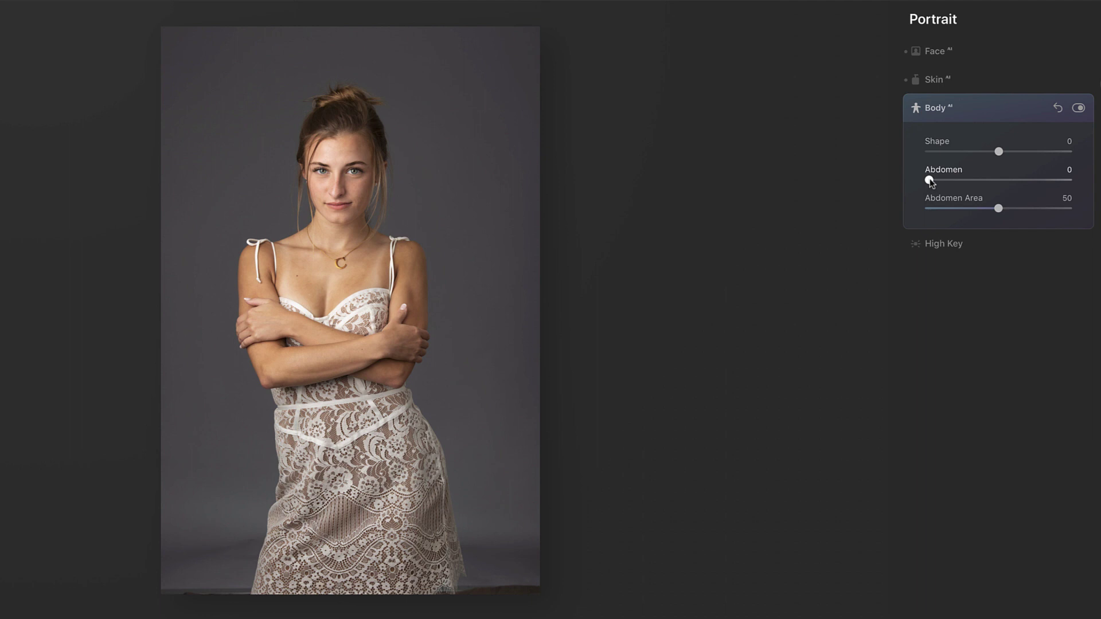
{"action": "left_click_drag", "start_coordinate": [930, 182], "coordinate": [1053, 211]}
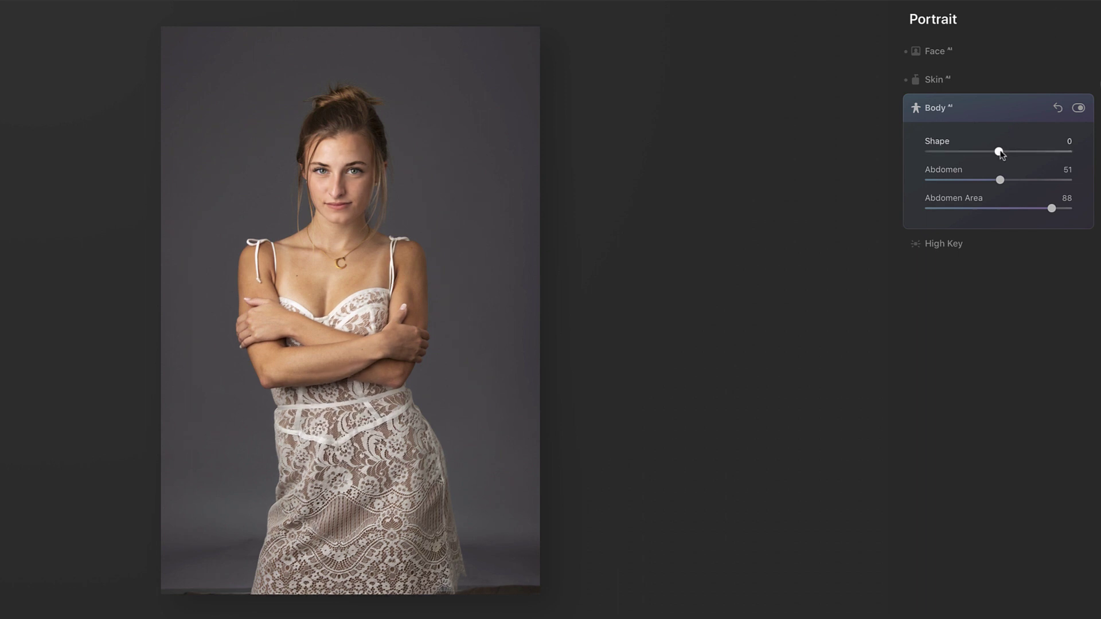
{"action": "left_click_drag", "start_coordinate": [1000, 180], "coordinate": [919, 182]}
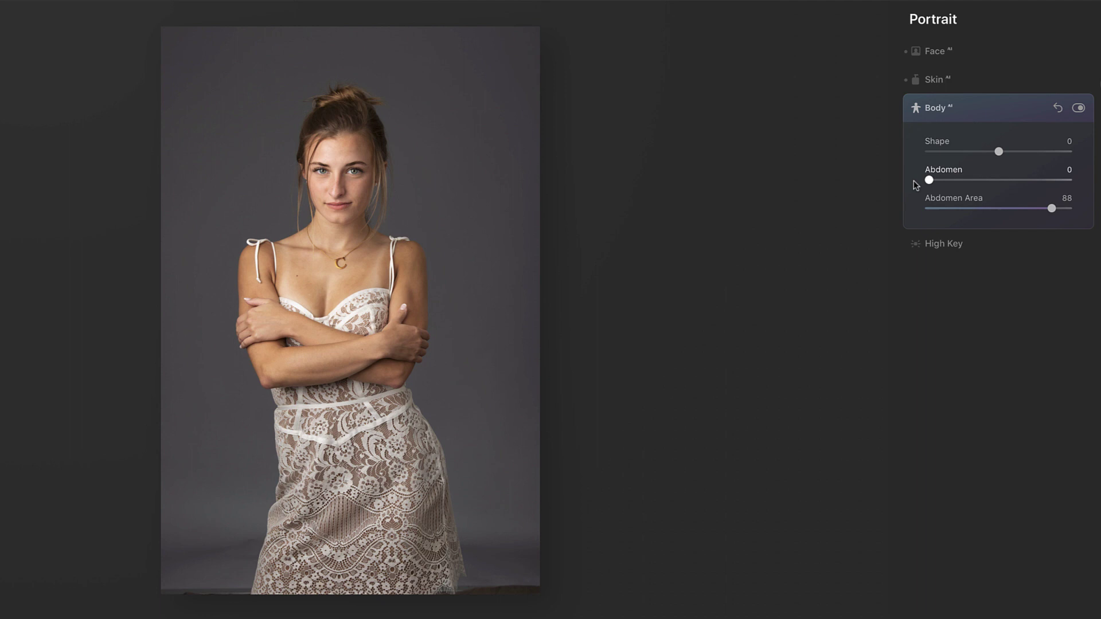
{"action": "left_click_drag", "start_coordinate": [1053, 210], "coordinate": [917, 215]}
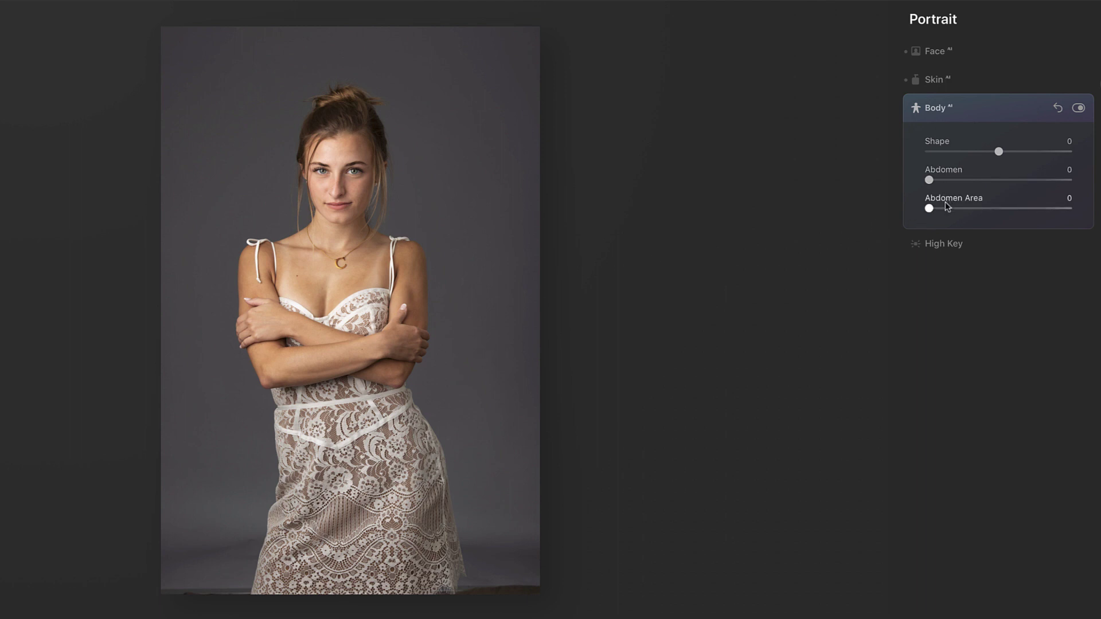
Collapse Body and adjust High Key's Amount to 35 and its Dynamic High Key strength
{"action": "left_click", "coordinate": [935, 109]}
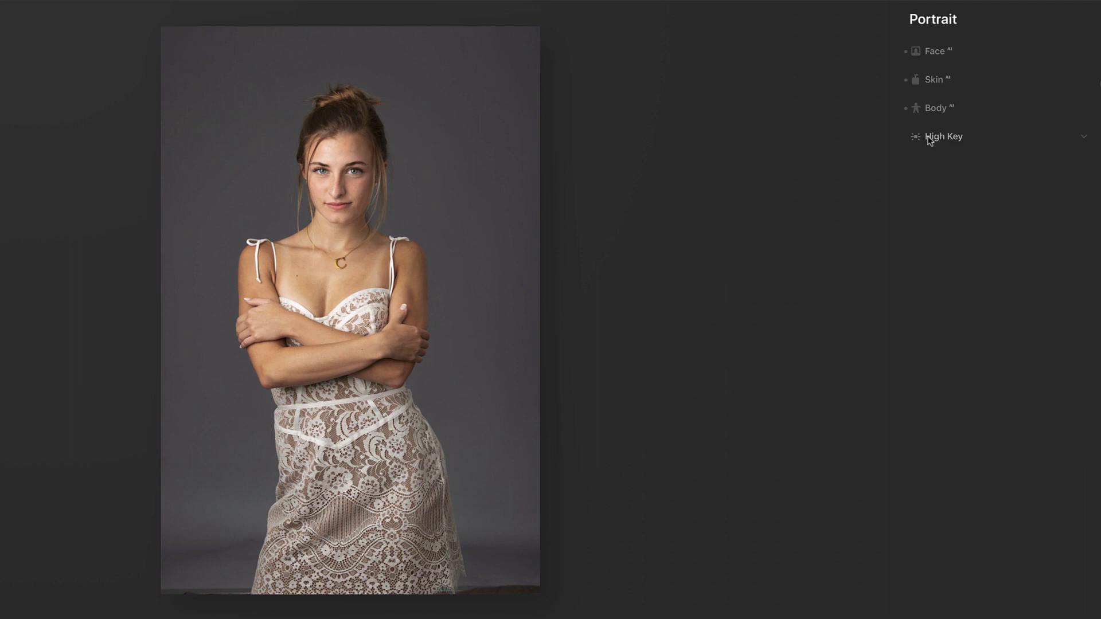
{"action": "left_click", "coordinate": [930, 138]}
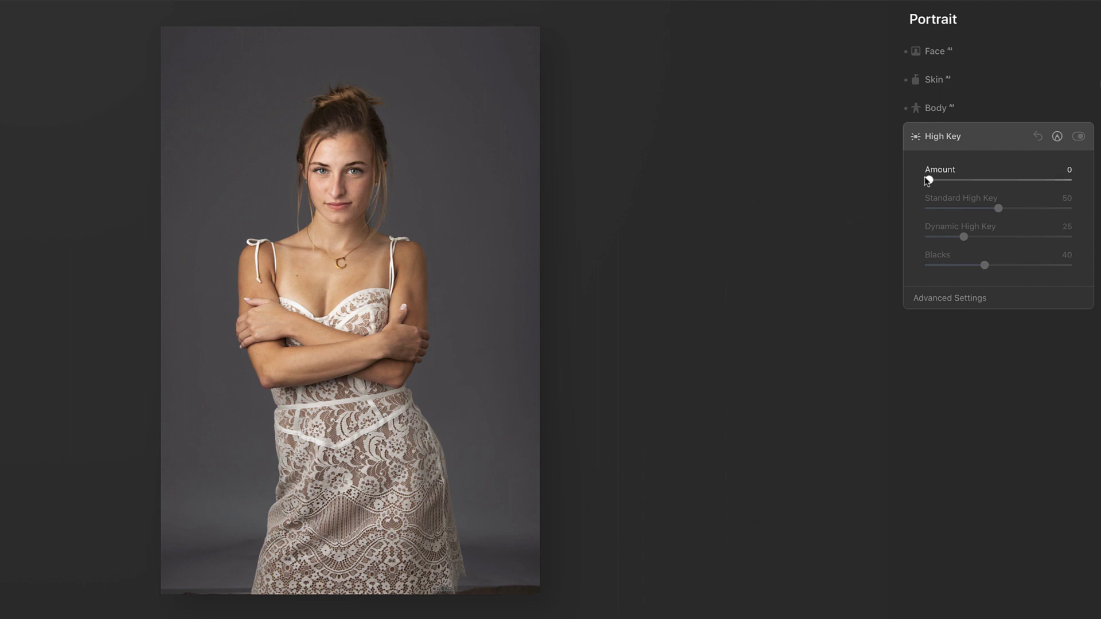
{"action": "left_click_drag", "start_coordinate": [929, 182], "coordinate": [983, 182]}
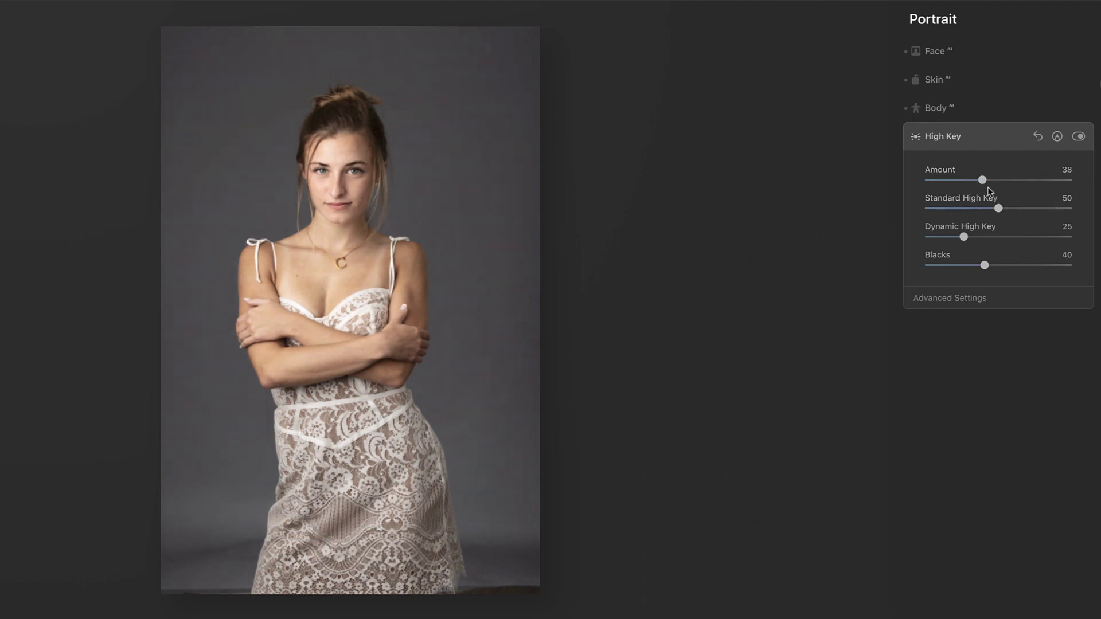
{"action": "left_click_drag", "start_coordinate": [964, 238], "coordinate": [1057, 240]}
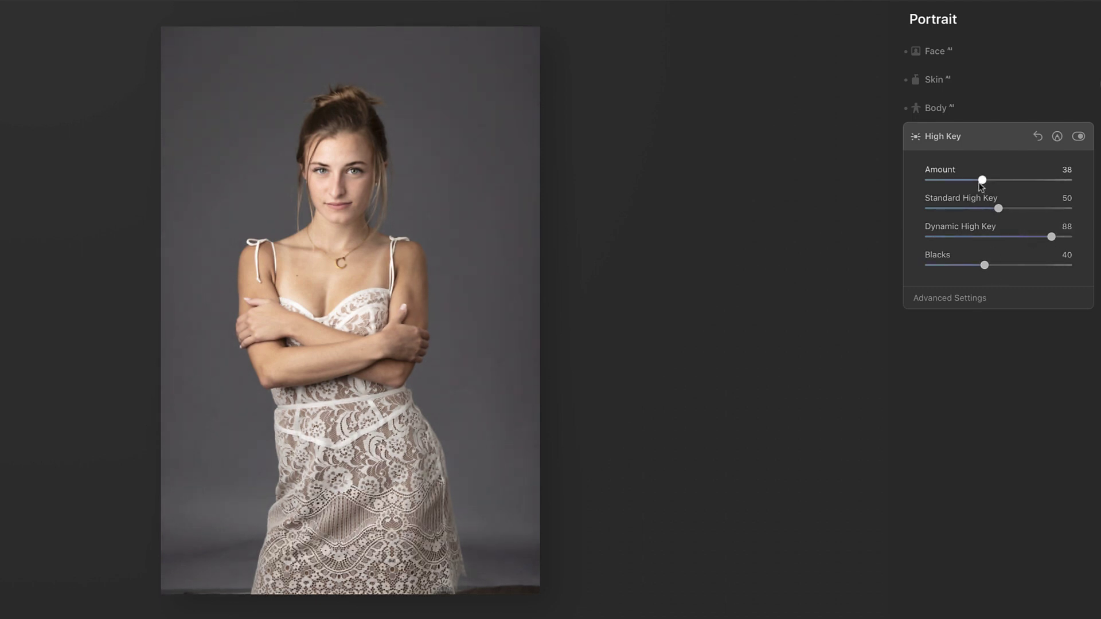
{"action": "mouse_move", "coordinate": [982, 181]}
{"action": "left_mouse_down"}
{"action": "mouse_move", "coordinate": [1019, 182]}
{"action": "mouse_move", "coordinate": [995, 182]}
{"action": "left_mouse_up"}
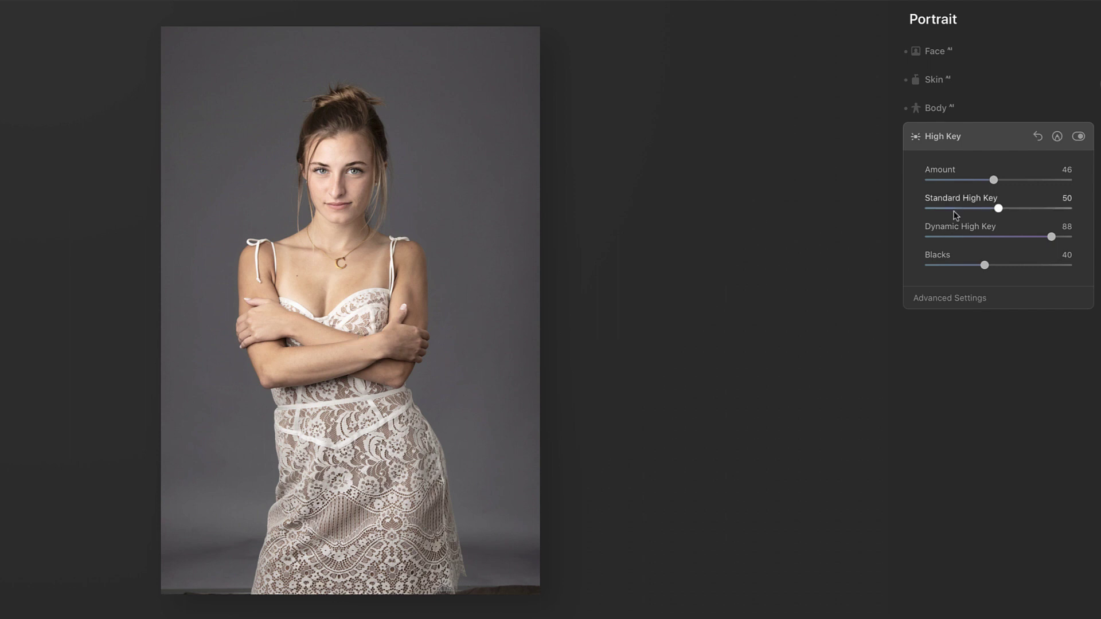
{"action": "left_click_drag", "start_coordinate": [994, 181], "coordinate": [976, 180]}
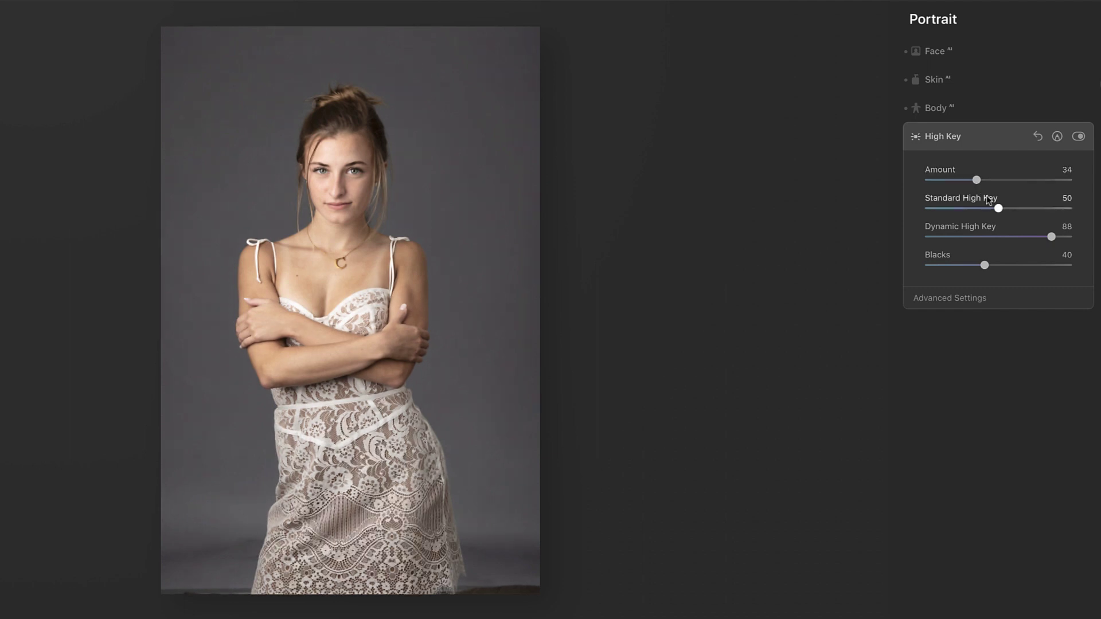
{"action": "left_click_drag", "start_coordinate": [1051, 237], "coordinate": [981, 239]}
{"action": "left_click_drag", "start_coordinate": [977, 182], "coordinate": [978, 183]}
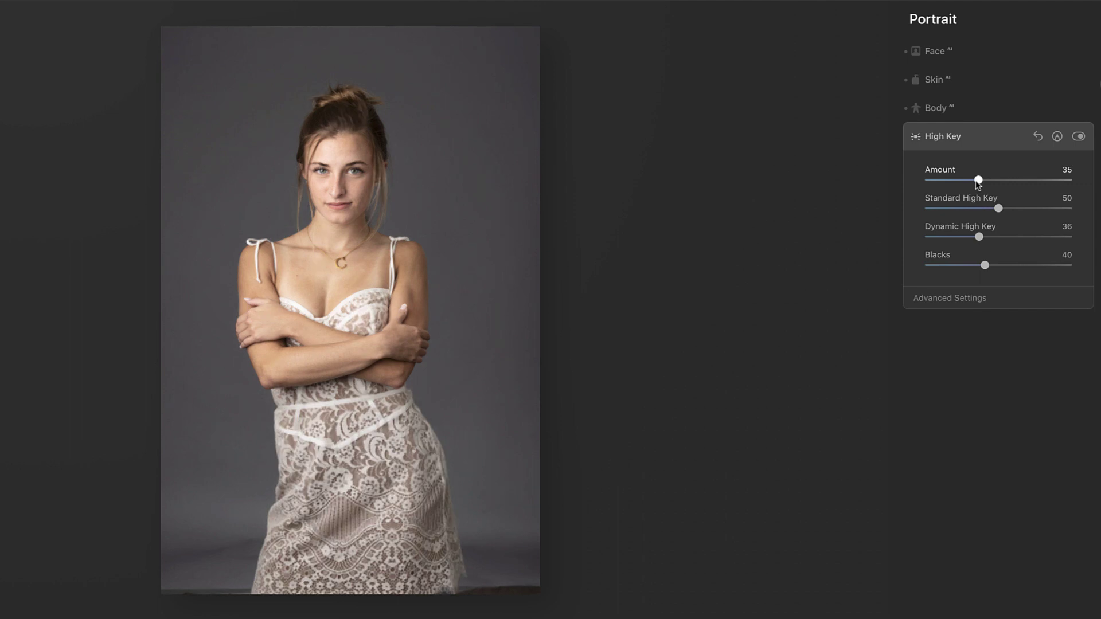
Raise the advanced High Key glow to 62, then turn High Key off and collapse it
{"action": "left_click", "coordinate": [981, 299]}
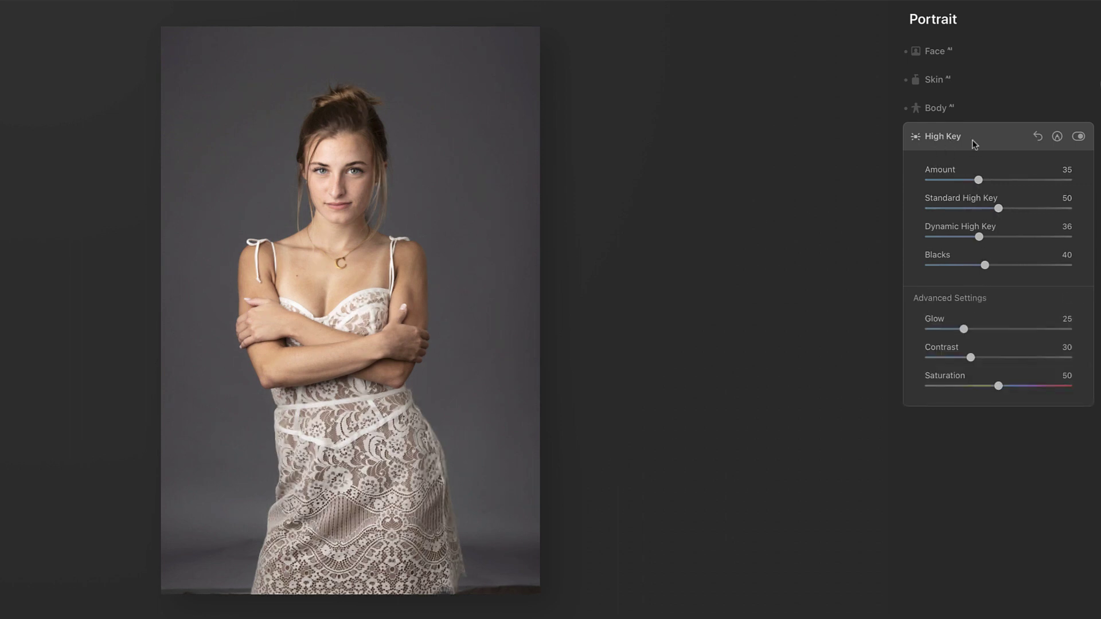
{"action": "left_click_drag", "start_coordinate": [964, 329], "coordinate": [1017, 330]}
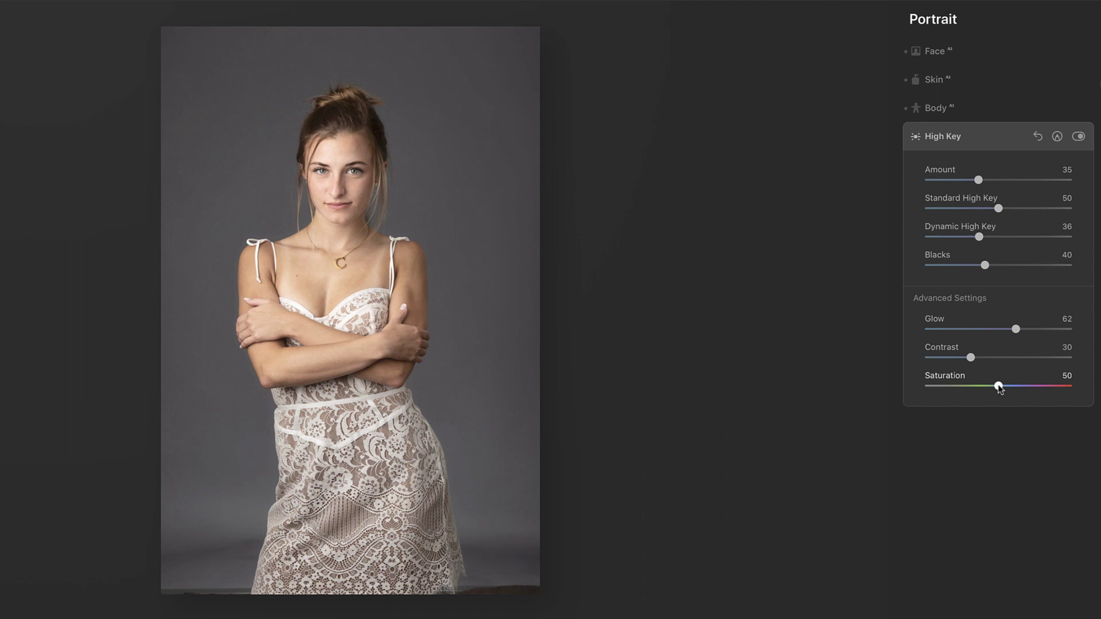
{"action": "left_click", "coordinate": [1077, 137]}
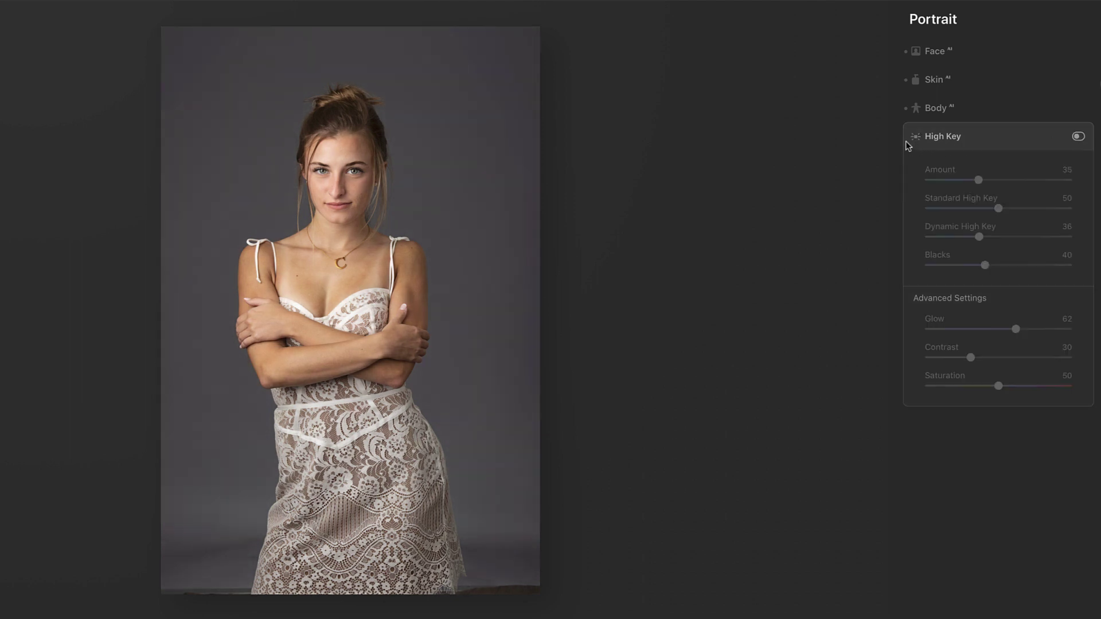
{"action": "left_click", "coordinate": [947, 138]}
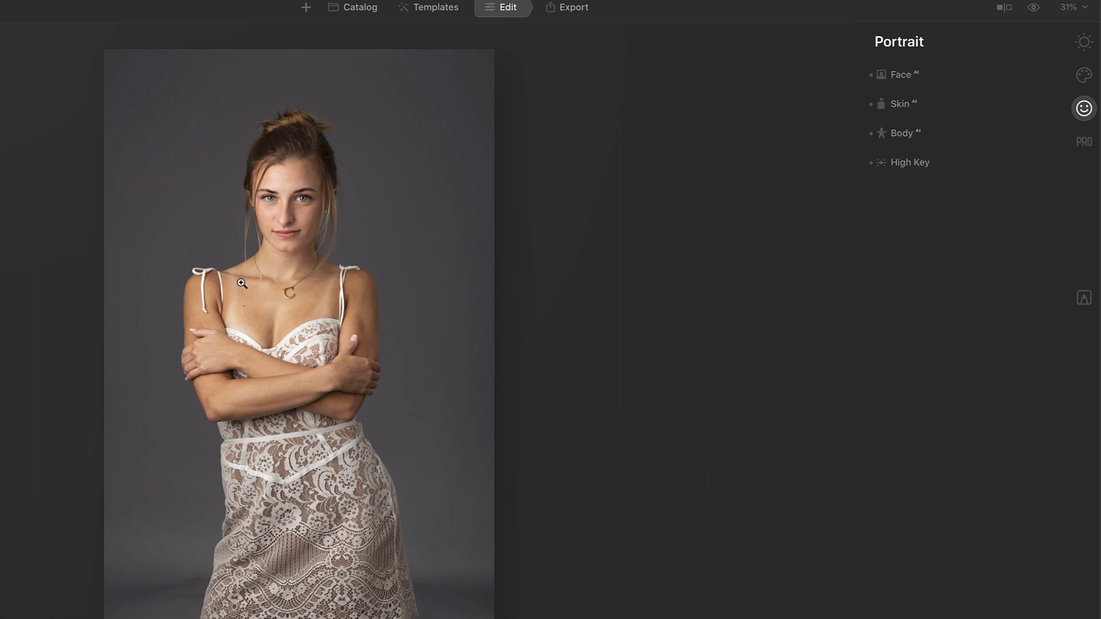
Crop the portrait tighter from the lower right with Composition AI, keeping the Original ratio
{"action": "left_click", "coordinate": [1084, 42]}
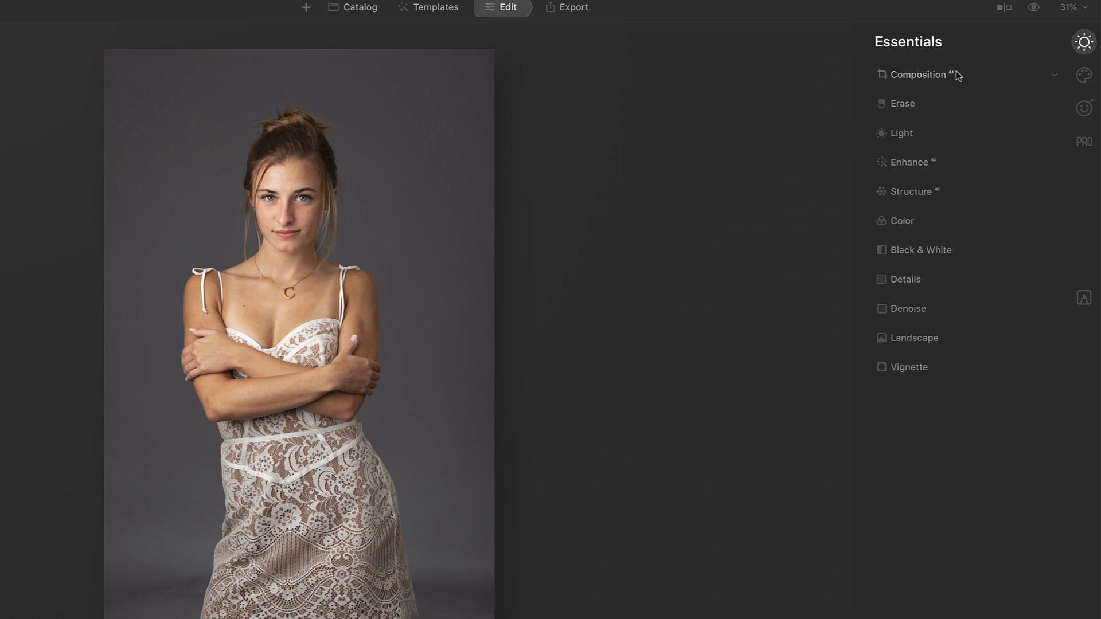
{"action": "left_click", "coordinate": [937, 78]}
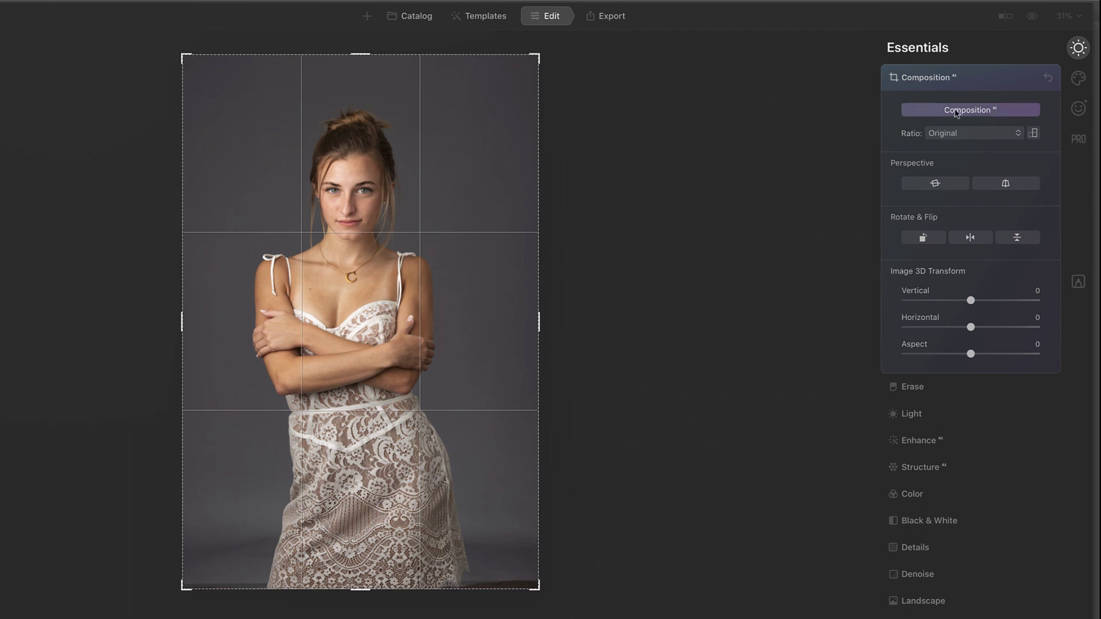
{"action": "left_click", "coordinate": [957, 110]}
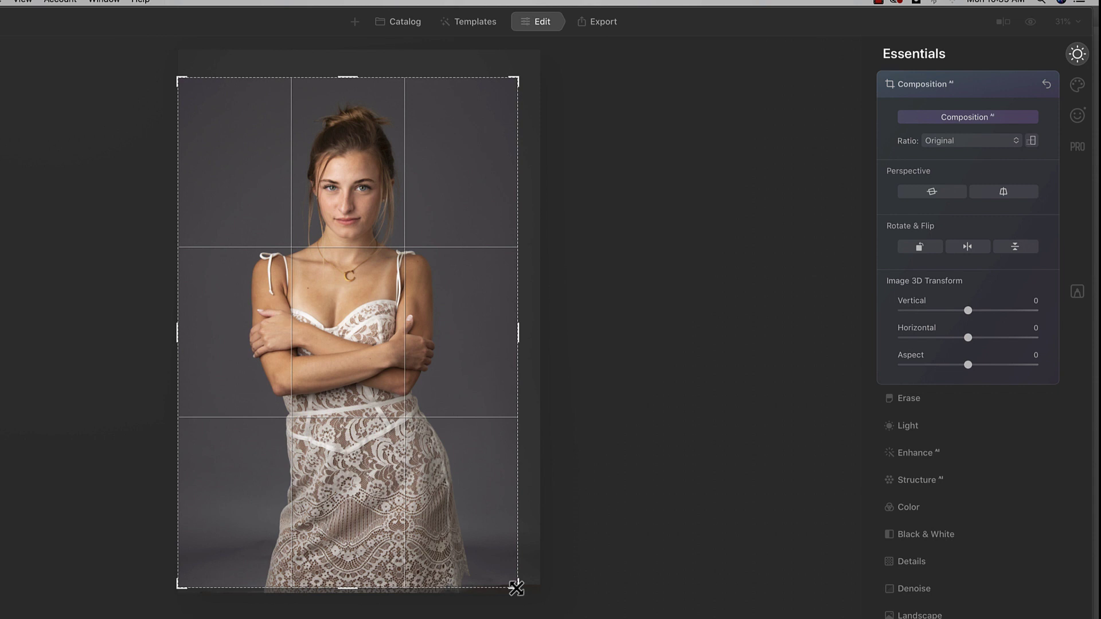
{"action": "left_click_drag", "start_coordinate": [512, 587], "coordinate": [502, 561]}
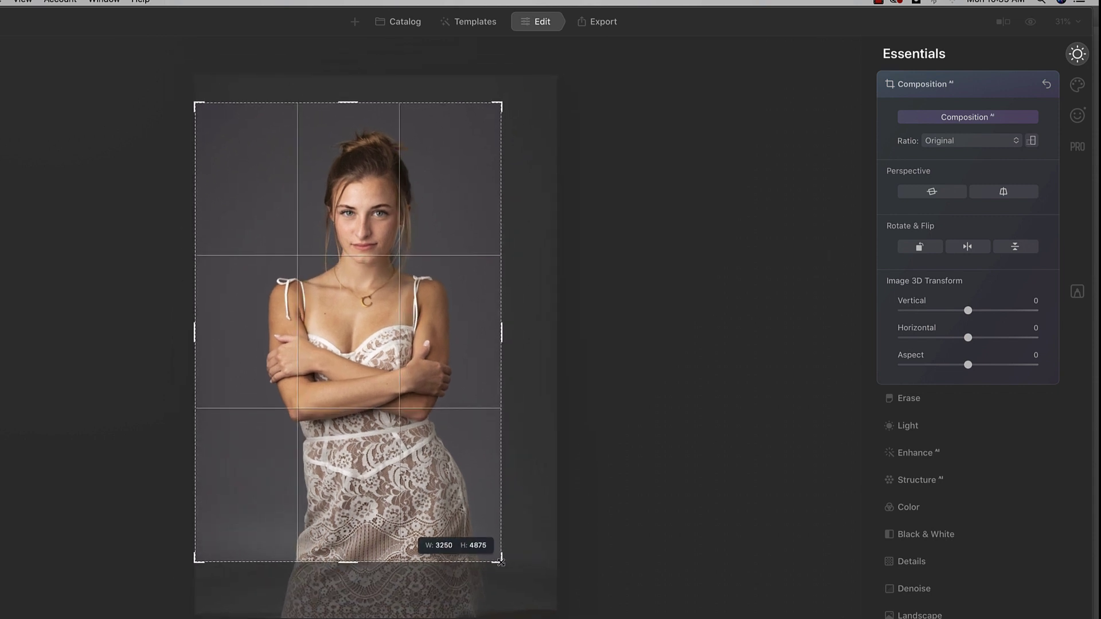
{"action": "left_click_drag", "start_coordinate": [438, 534], "coordinate": [438, 528]}
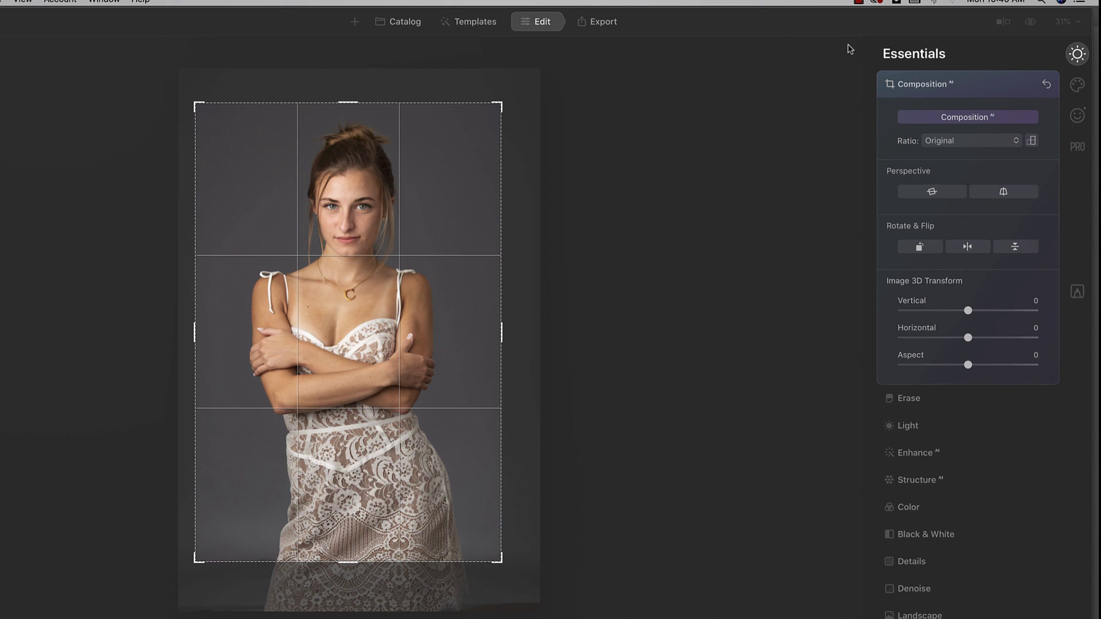
{"action": "left_click", "coordinate": [904, 85]}
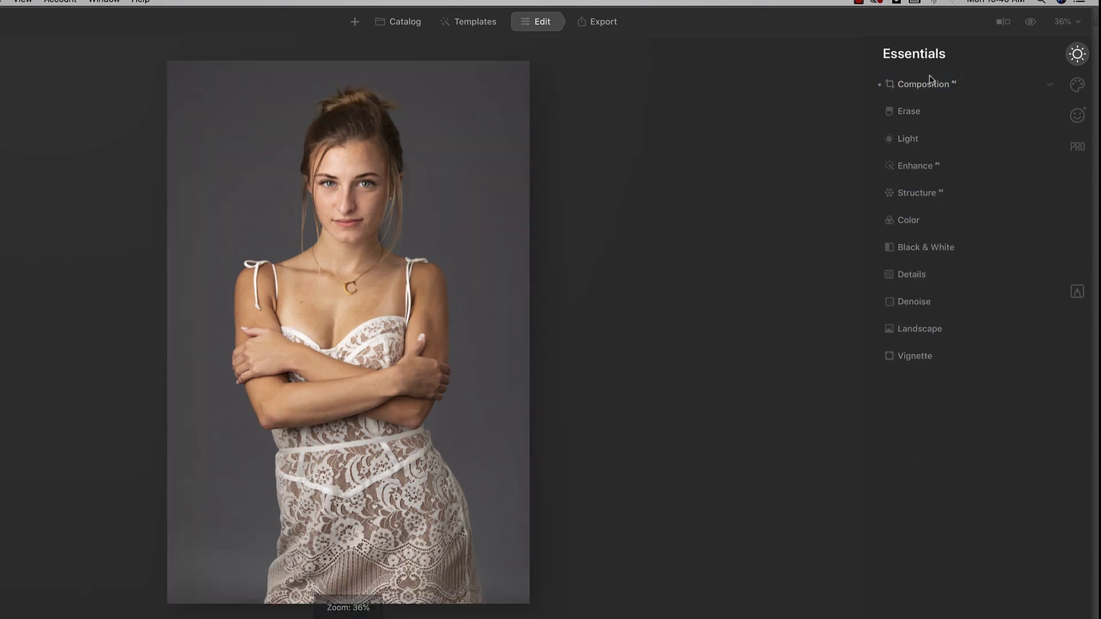
Boost Enhance Accent to 100, compare against the original, then lower Accent to 9
{"action": "left_click", "coordinate": [919, 167]}
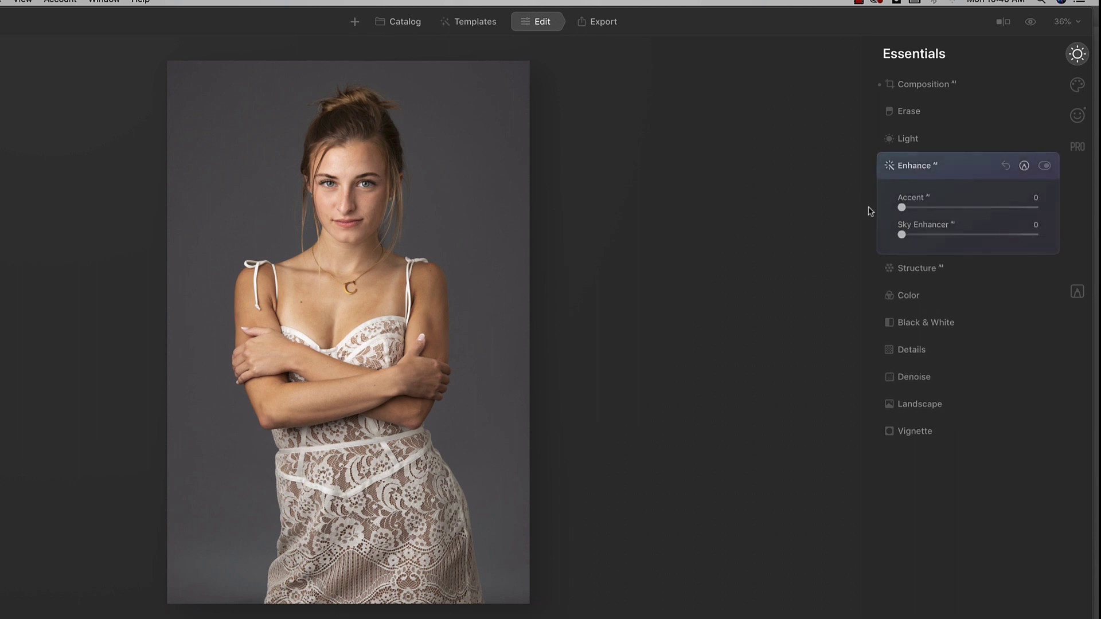
{"action": "left_click_drag", "start_coordinate": [905, 209], "coordinate": [1051, 215]}
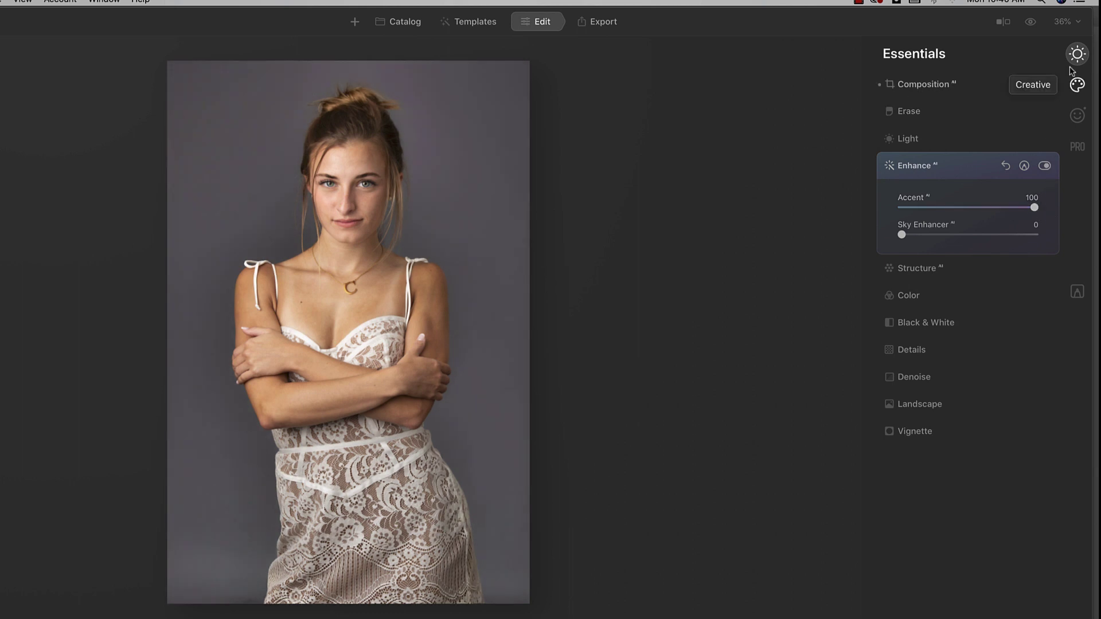
{"action": "left_click", "coordinate": [1031, 22]}
{"action": "left_click", "coordinate": [1031, 22]}
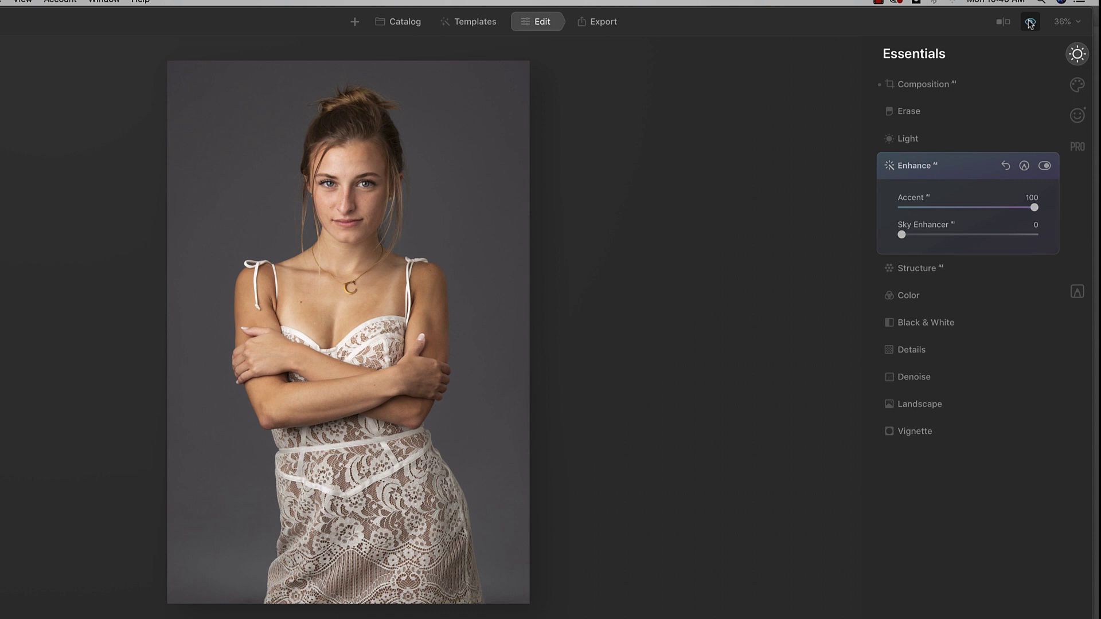
{"action": "left_click", "coordinate": [1031, 22]}
{"action": "left_click", "coordinate": [1030, 22]}
{"action": "left_click", "coordinate": [1031, 22]}
{"action": "left_click", "coordinate": [1030, 22]}
{"action": "left_click", "coordinate": [1031, 21]}
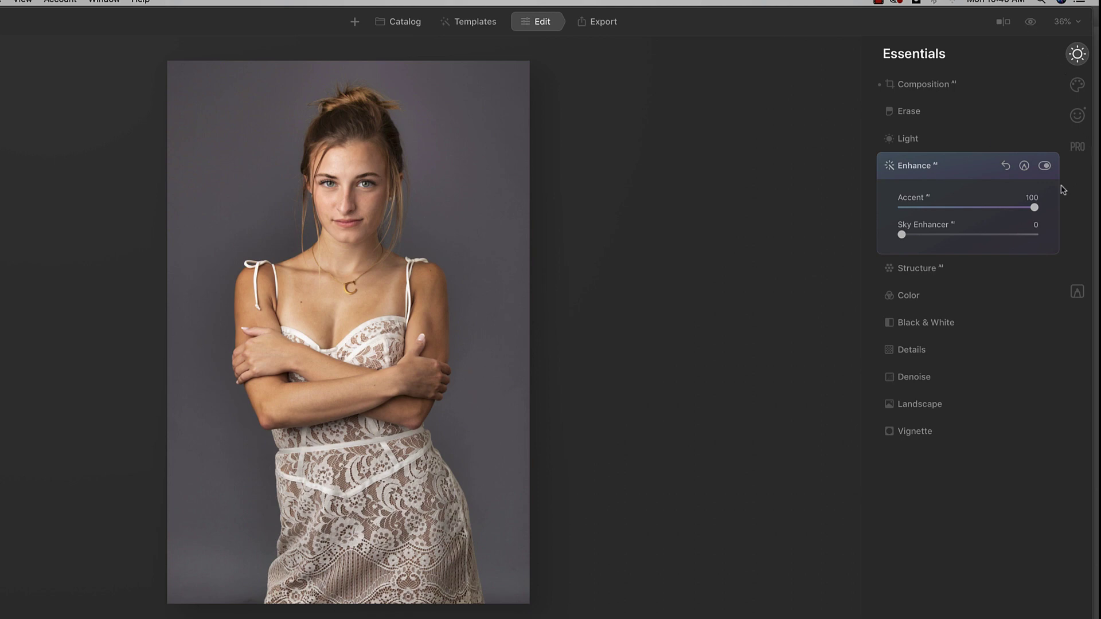
{"action": "left_click_drag", "start_coordinate": [1035, 207], "coordinate": [923, 208]}
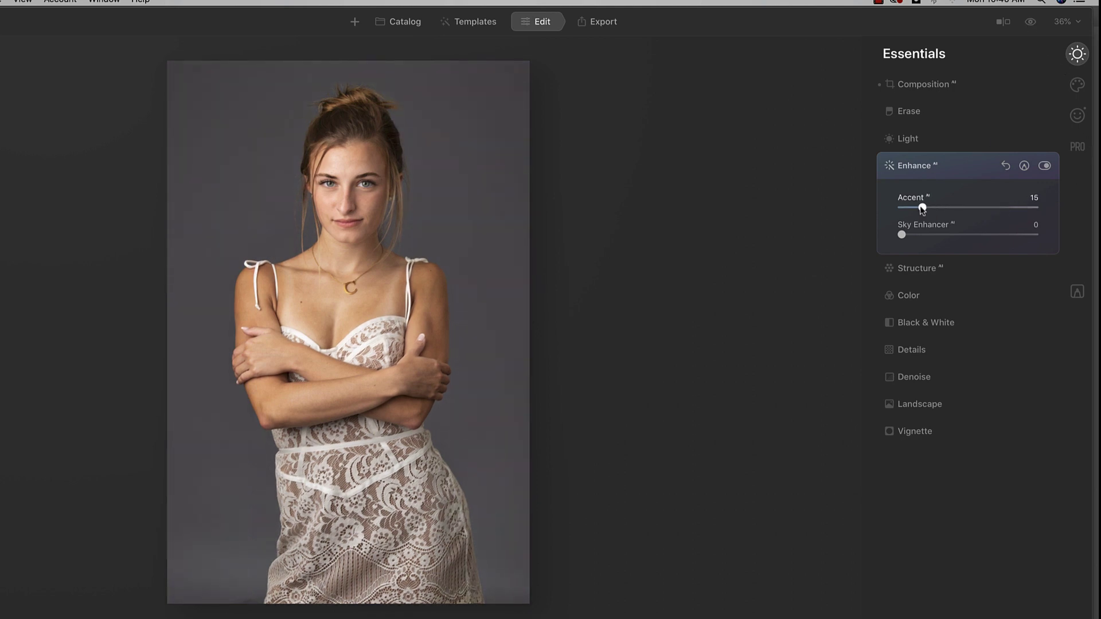
Set Structure Amount to 42 and flip between the original and edited portrait
{"action": "left_click", "coordinate": [931, 268]}
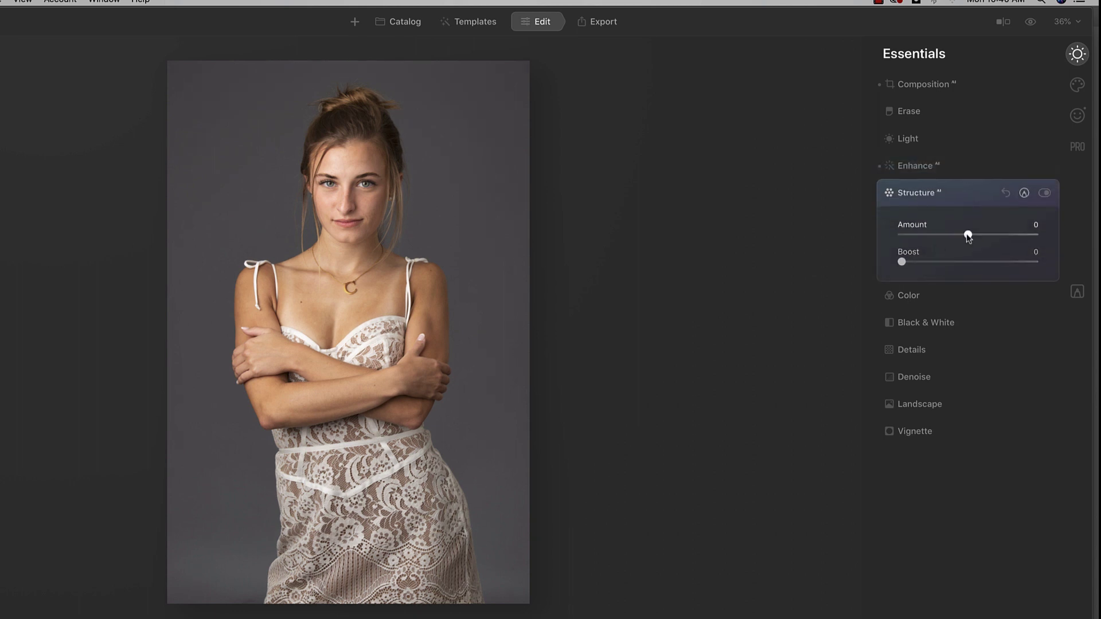
{"action": "left_click_drag", "start_coordinate": [968, 237], "coordinate": [997, 239]}
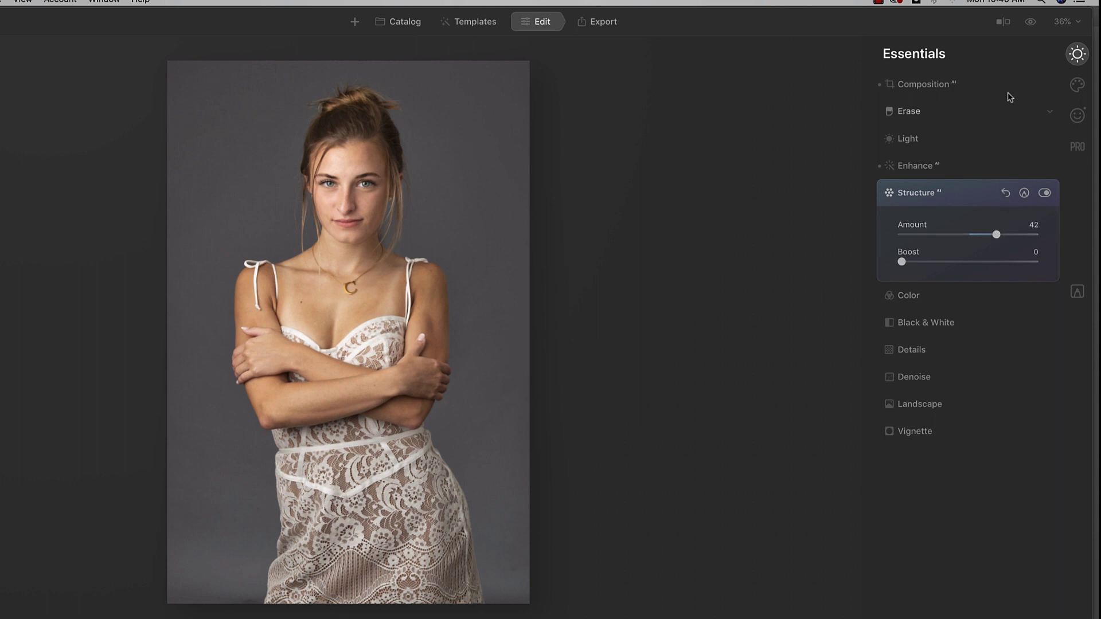
{"action": "left_click", "coordinate": [1029, 25]}
{"action": "left_click", "coordinate": [1030, 24]}
{"action": "left_click", "coordinate": [1030, 24]}
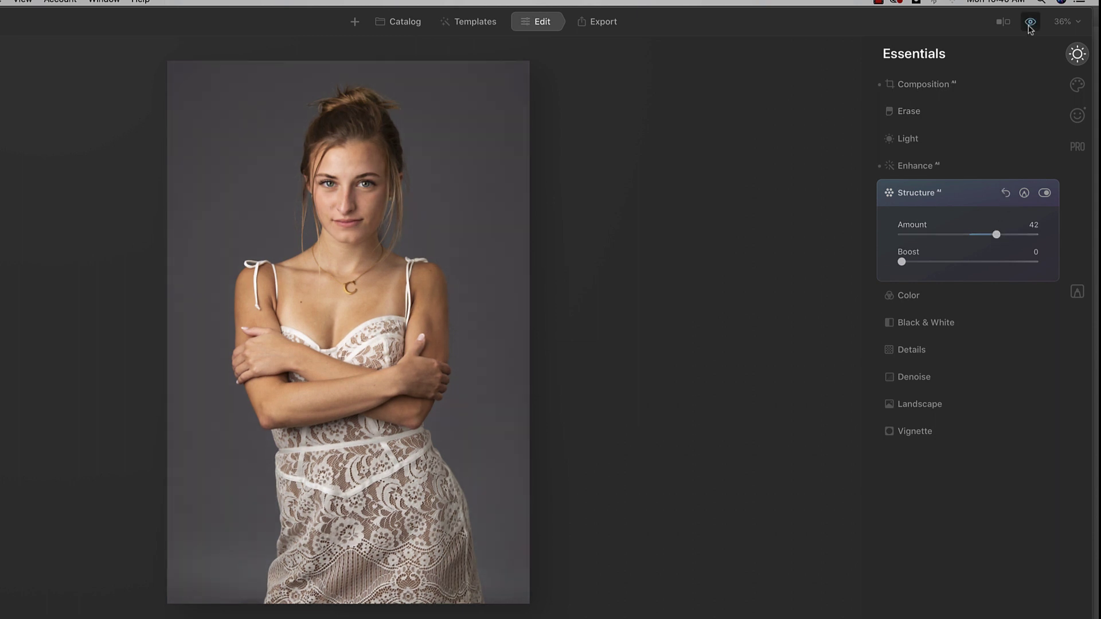
{"action": "left_click", "coordinate": [1030, 24]}
{"action": "left_click", "coordinate": [1030, 24]}
{"action": "left_click", "coordinate": [1029, 24]}
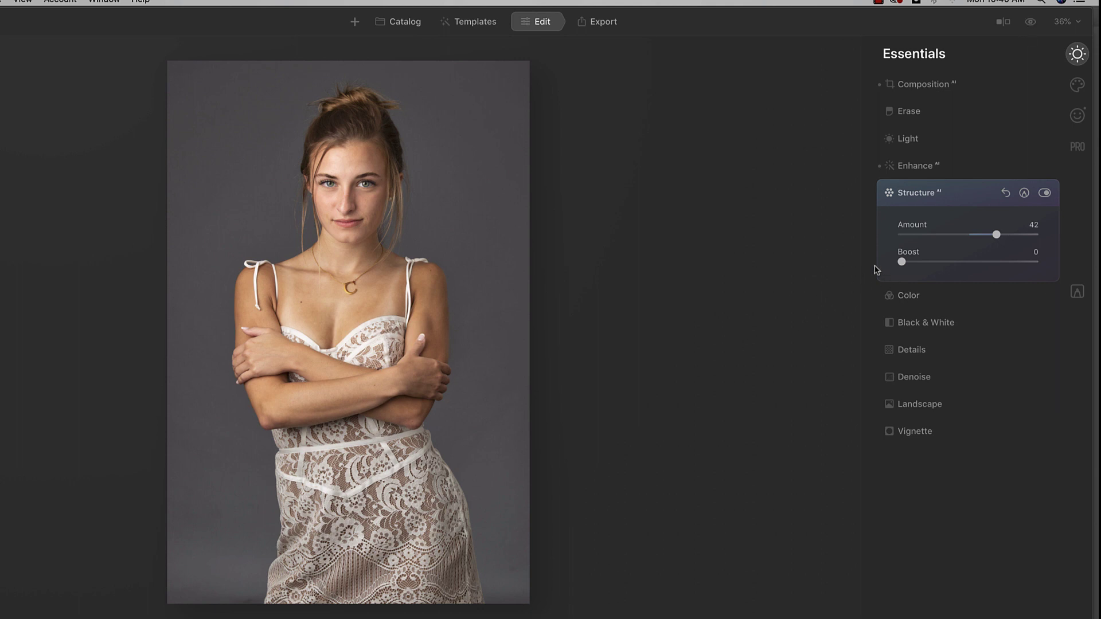
Add a subject-centred vignette with Amount -52
{"action": "left_click", "coordinate": [918, 194]}
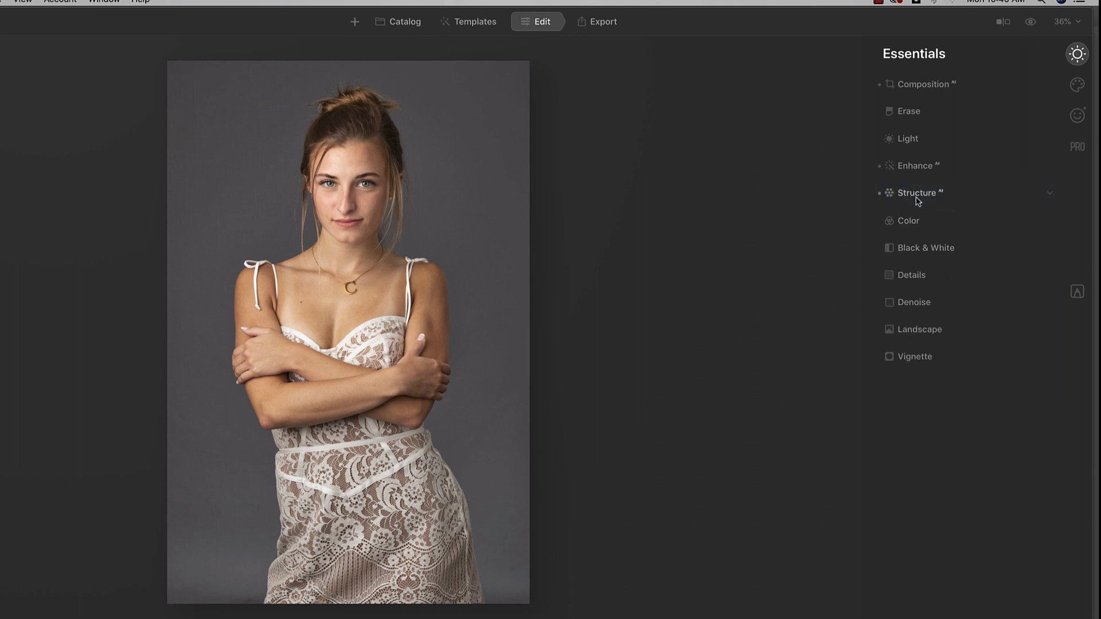
{"action": "left_click", "coordinate": [908, 356]}
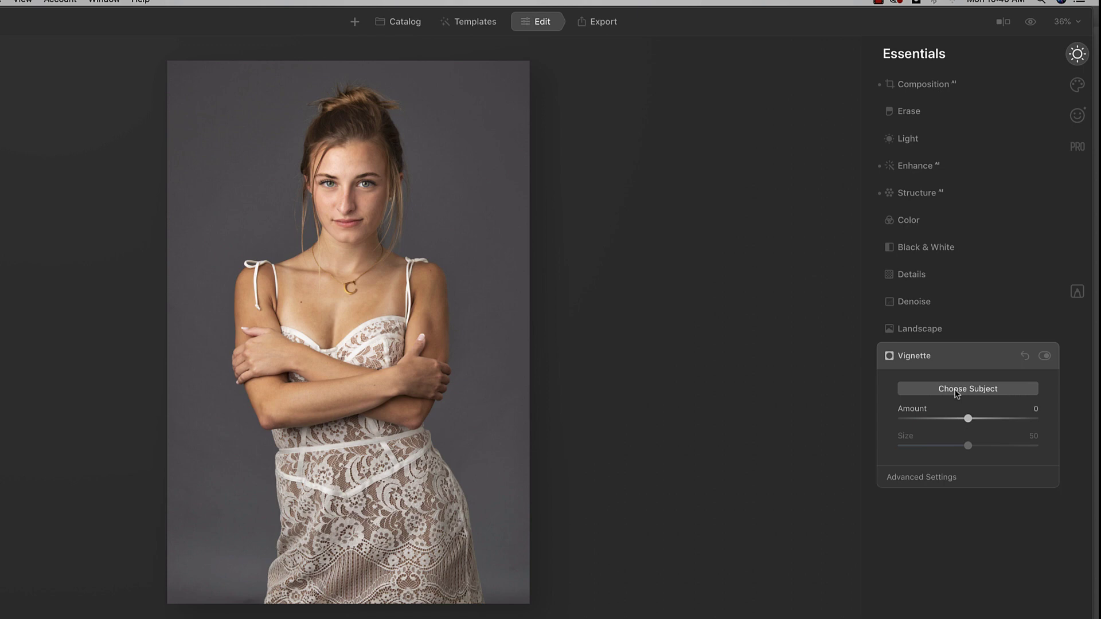
{"action": "left_click", "coordinate": [957, 390]}
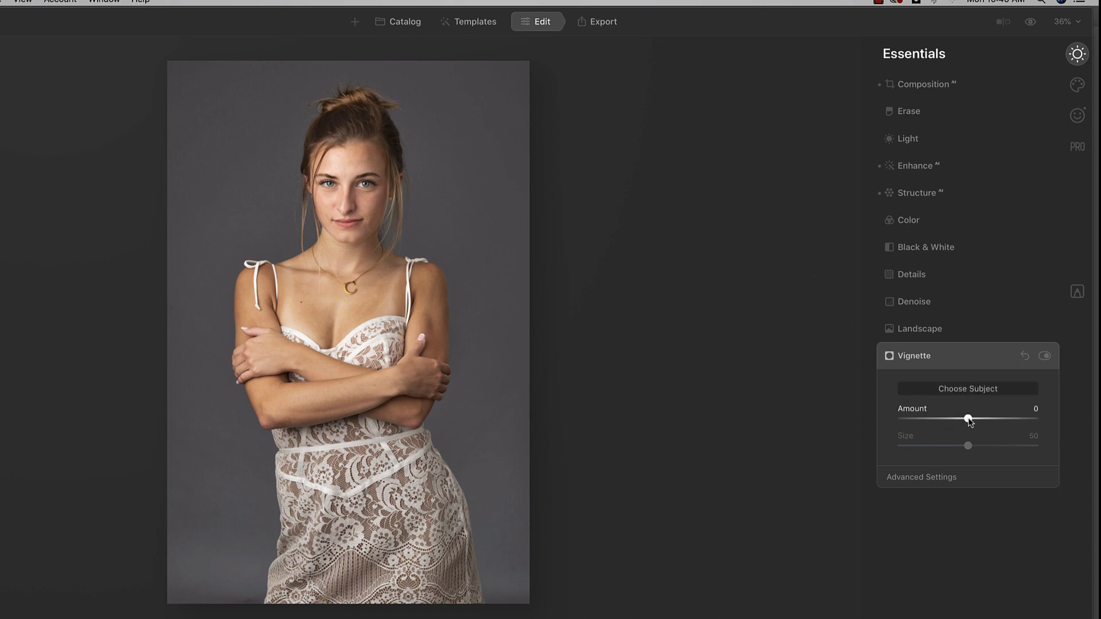
{"action": "left_click_drag", "start_coordinate": [969, 421], "coordinate": [934, 425]}
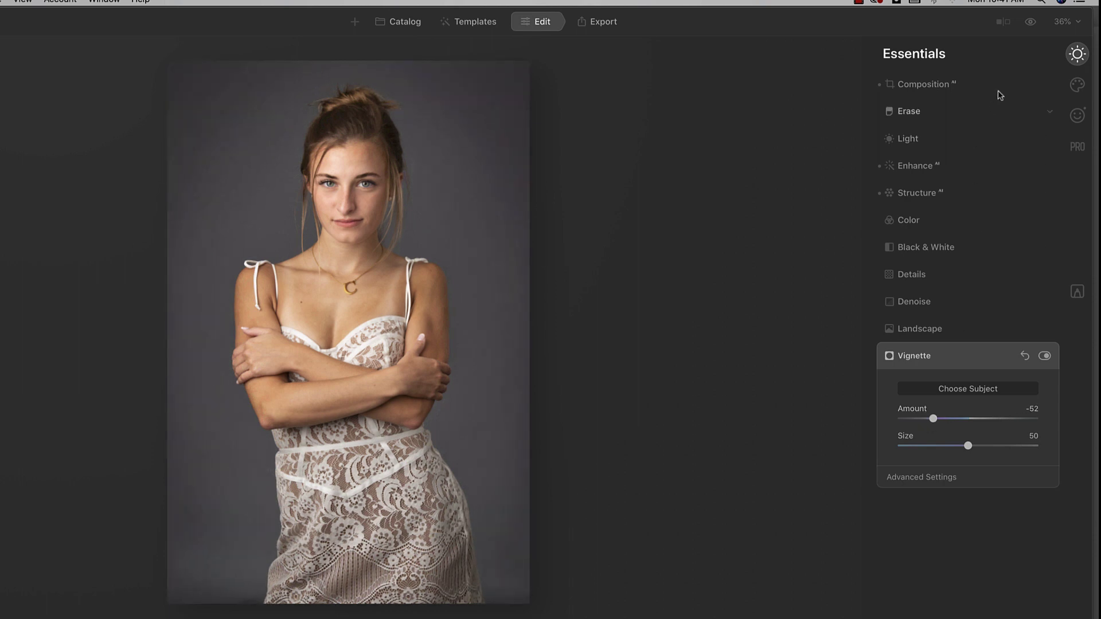
Compare the vignetted portrait against the original several times
{"action": "left_click", "coordinate": [1030, 23]}
{"action": "left_click", "coordinate": [1030, 23]}
{"action": "left_click", "coordinate": [918, 363]}
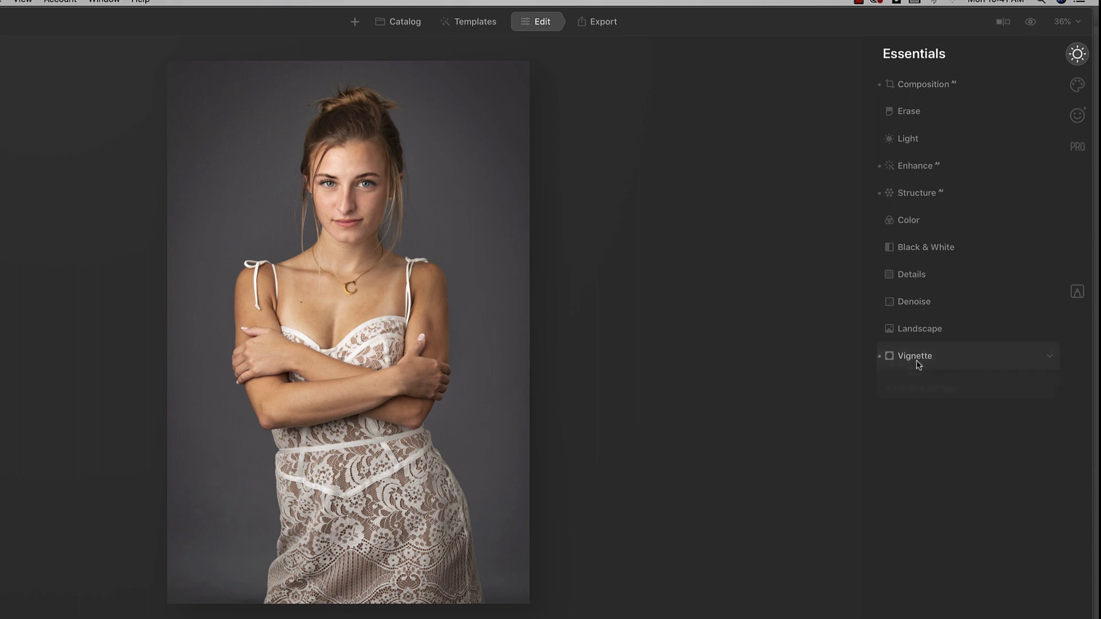
{"action": "left_click", "coordinate": [1030, 24]}
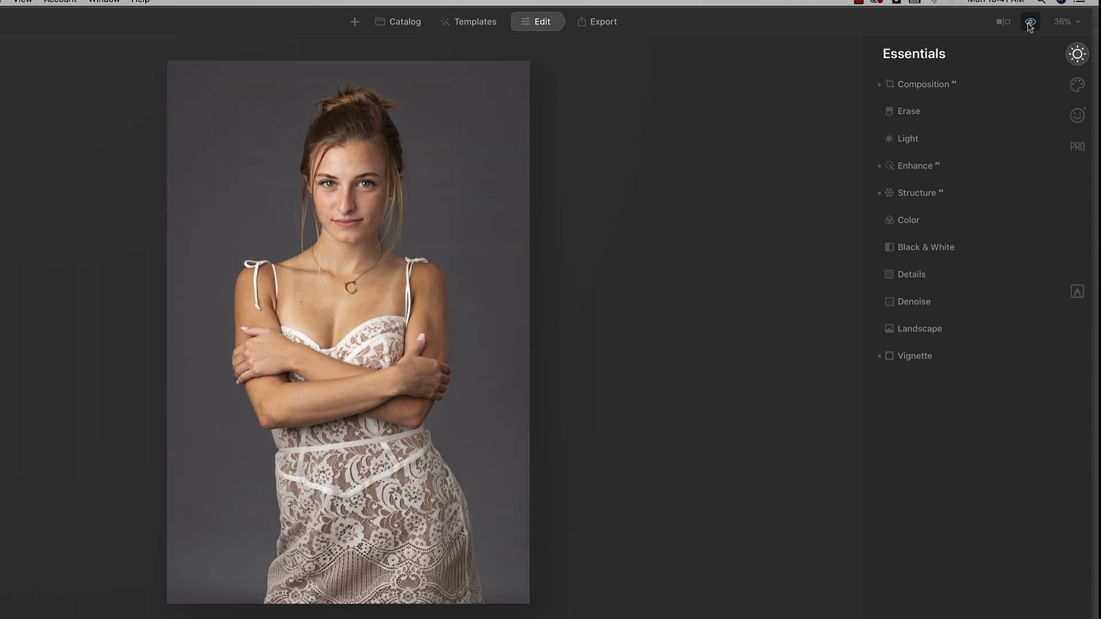
{"action": "left_click", "coordinate": [1030, 24]}
{"action": "left_click", "coordinate": [1030, 24]}
{"action": "left_click", "coordinate": [1030, 24]}
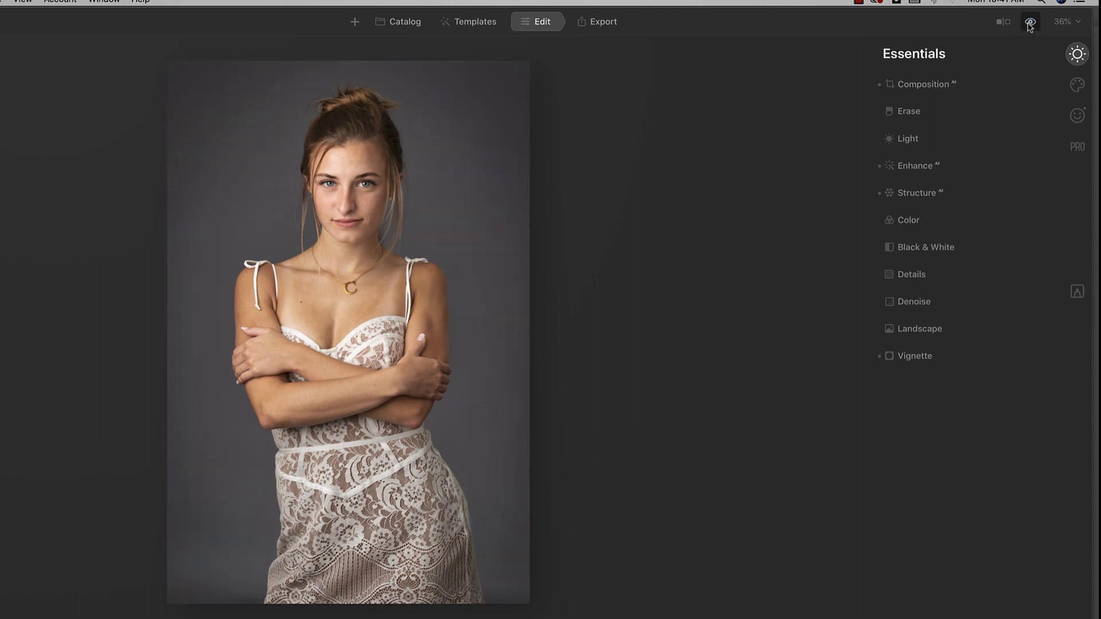
Apply the Dramatic look with Amount 35, Brightness 13 and Saturation -10
{"action": "left_click", "coordinate": [1075, 87]}
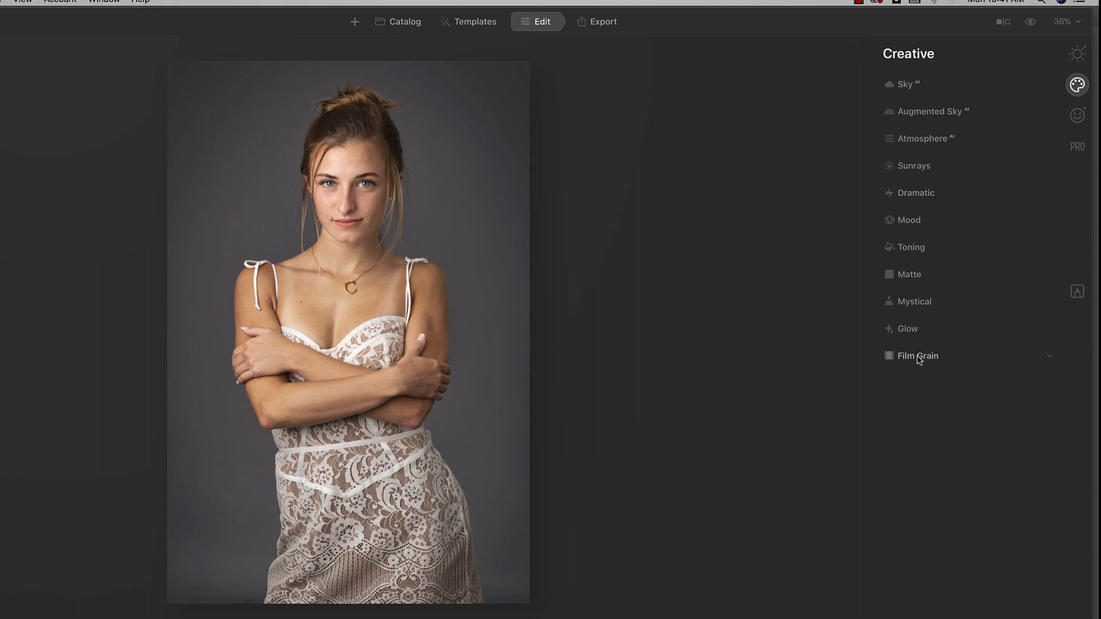
{"action": "left_click", "coordinate": [916, 193]}
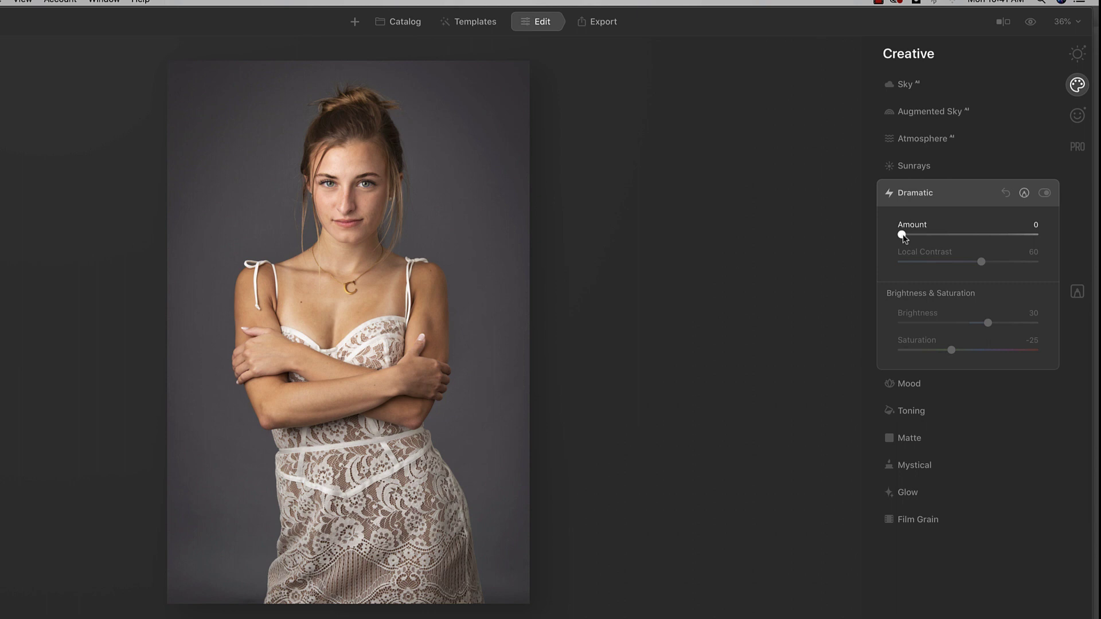
{"action": "left_click_drag", "start_coordinate": [904, 237], "coordinate": [950, 238]}
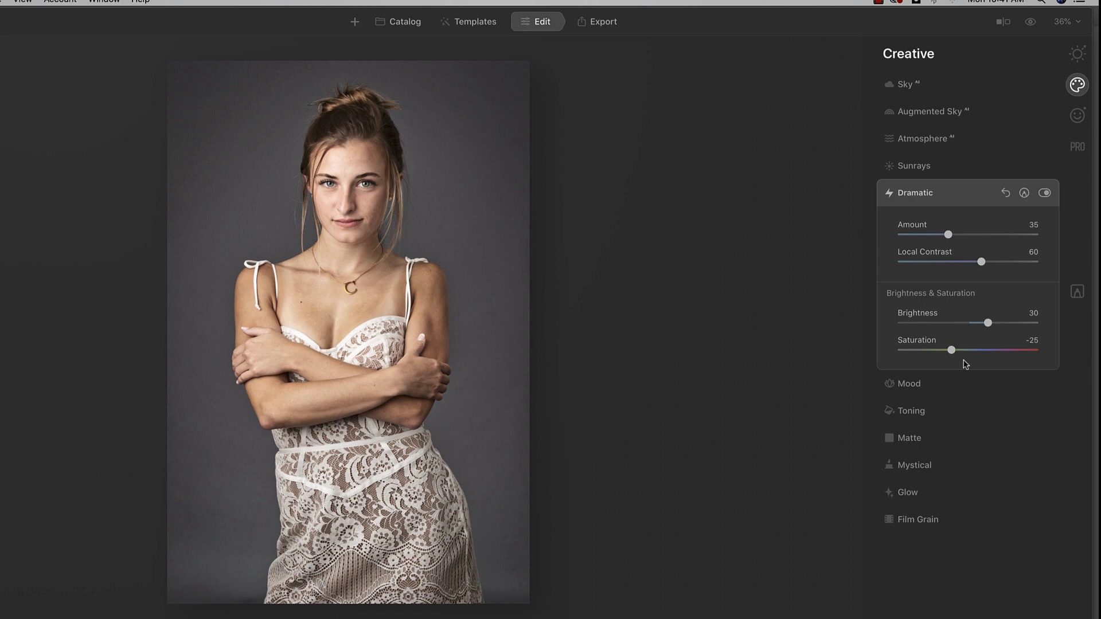
{"action": "left_click_drag", "start_coordinate": [952, 350], "coordinate": [978, 328]}
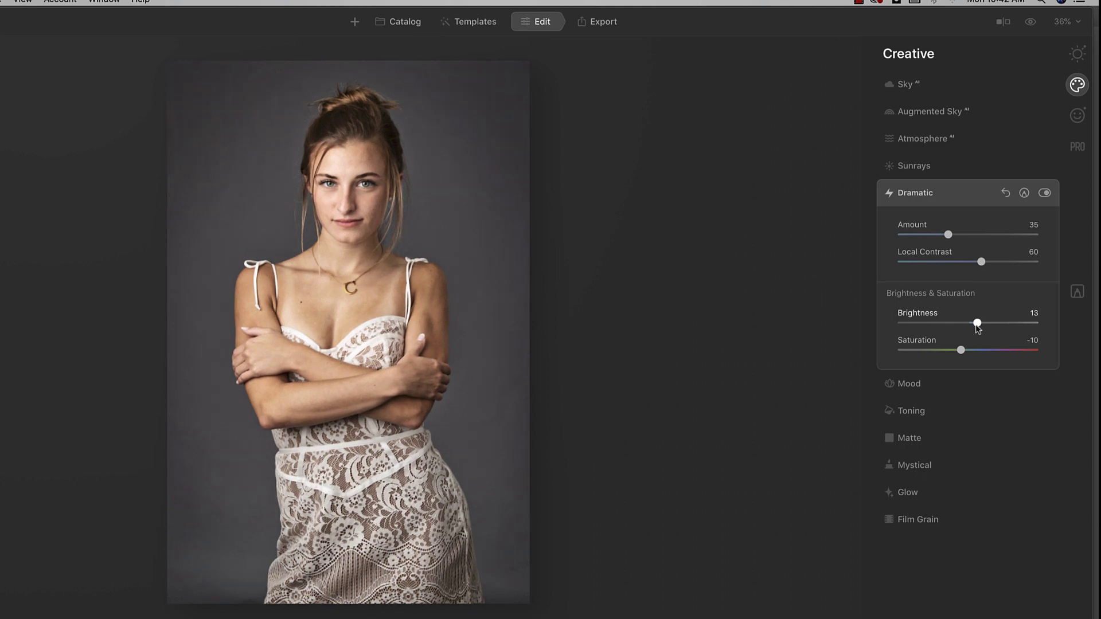
{"action": "left_click", "coordinate": [915, 193]}
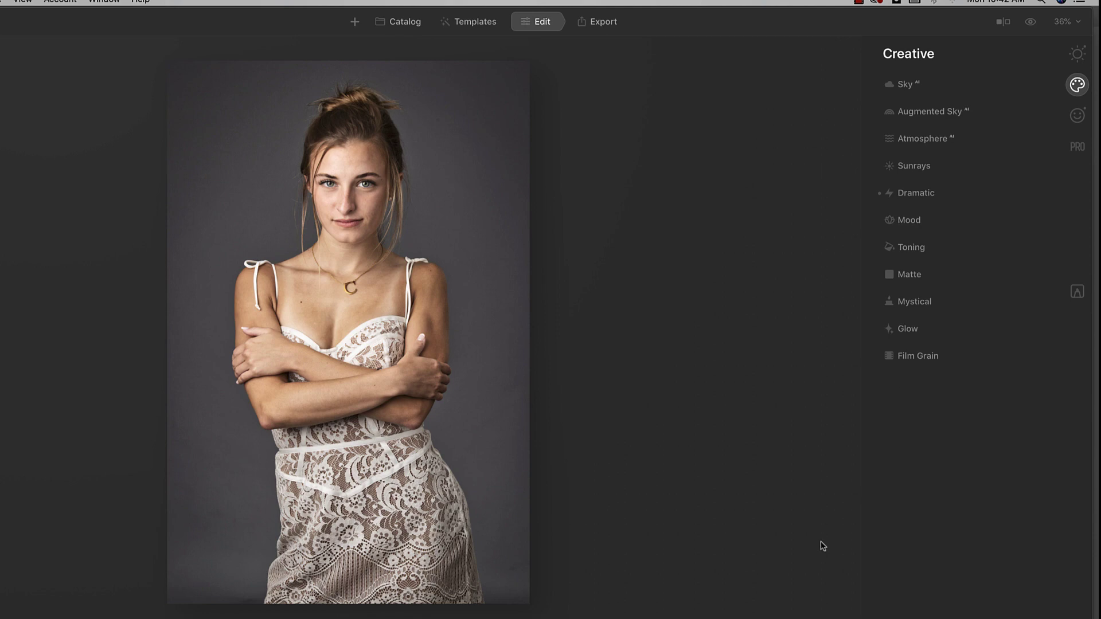
Switch to the Portrait tools and review the Face retouching sliders
{"action": "left_click", "coordinate": [1077, 115]}
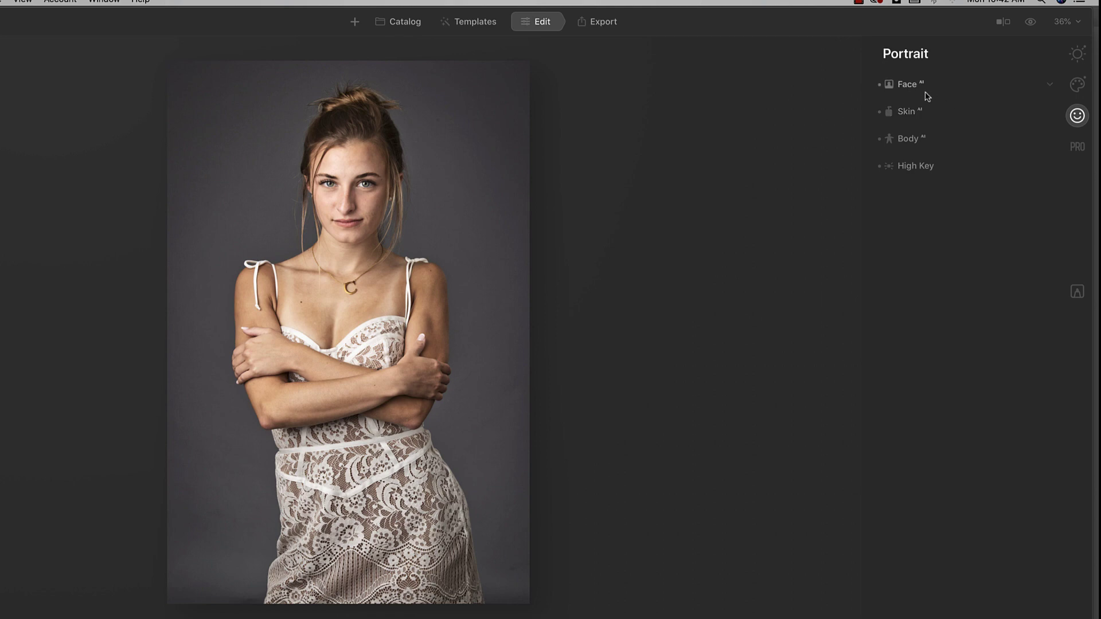
{"action": "left_click", "coordinate": [907, 86]}
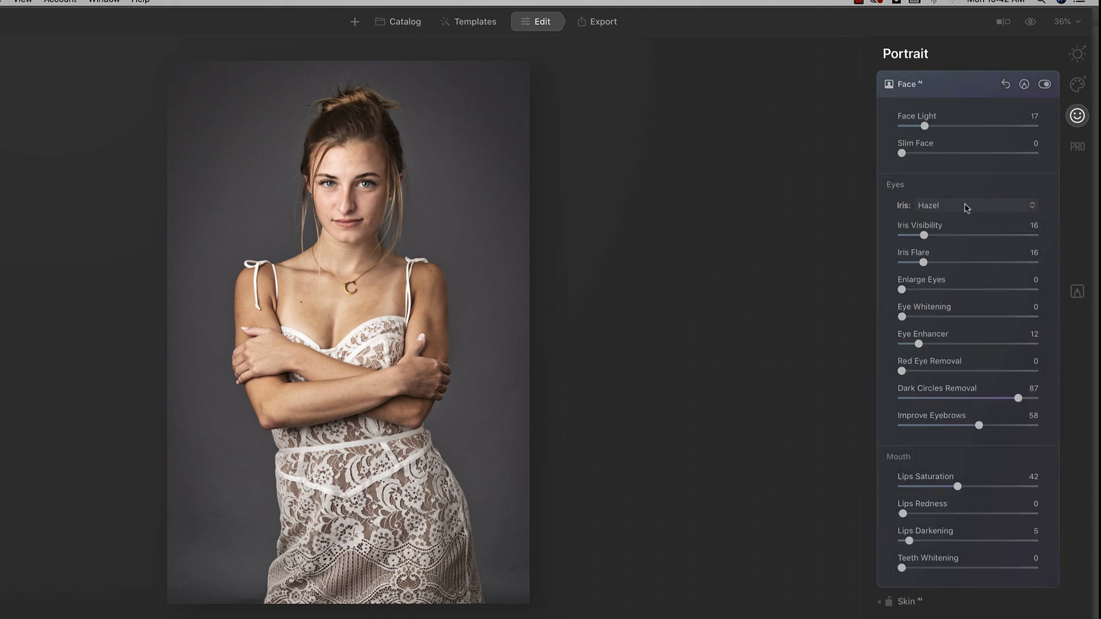
{"action": "left_click", "coordinate": [899, 86]}
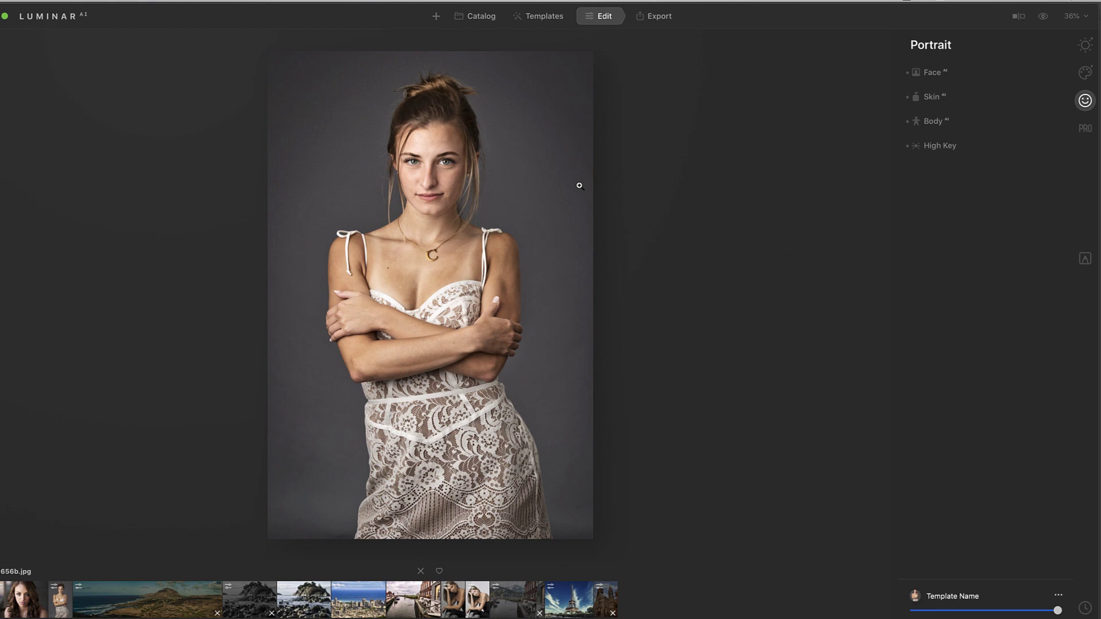
Save the current edits into the template and show the My Collection user templates
{"action": "left_click", "coordinate": [1058, 597]}
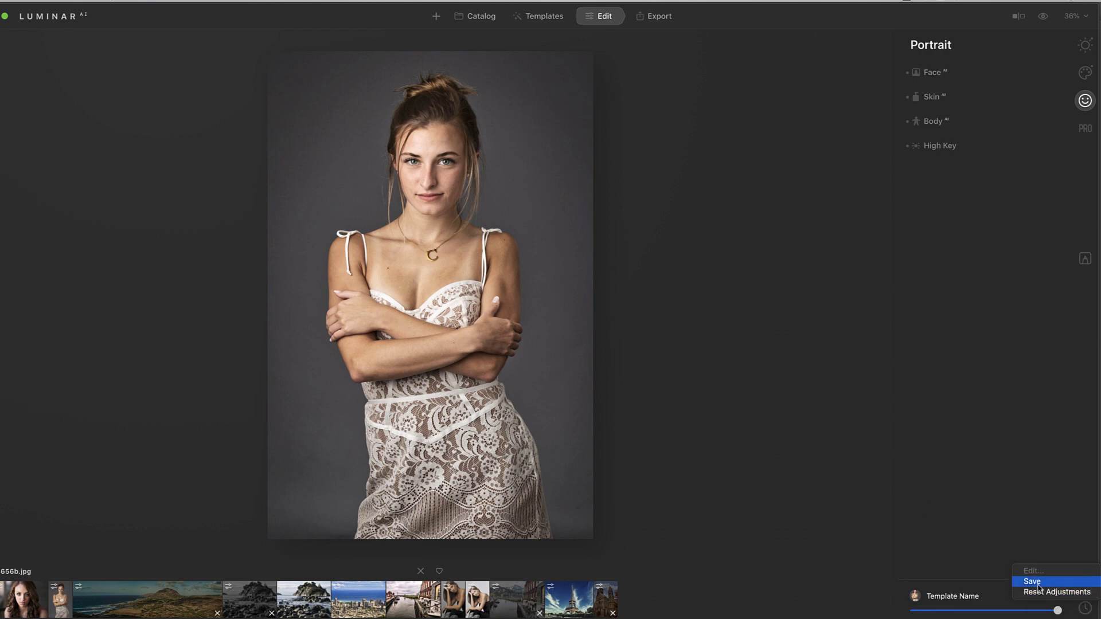
{"action": "left_click", "coordinate": [1032, 581]}
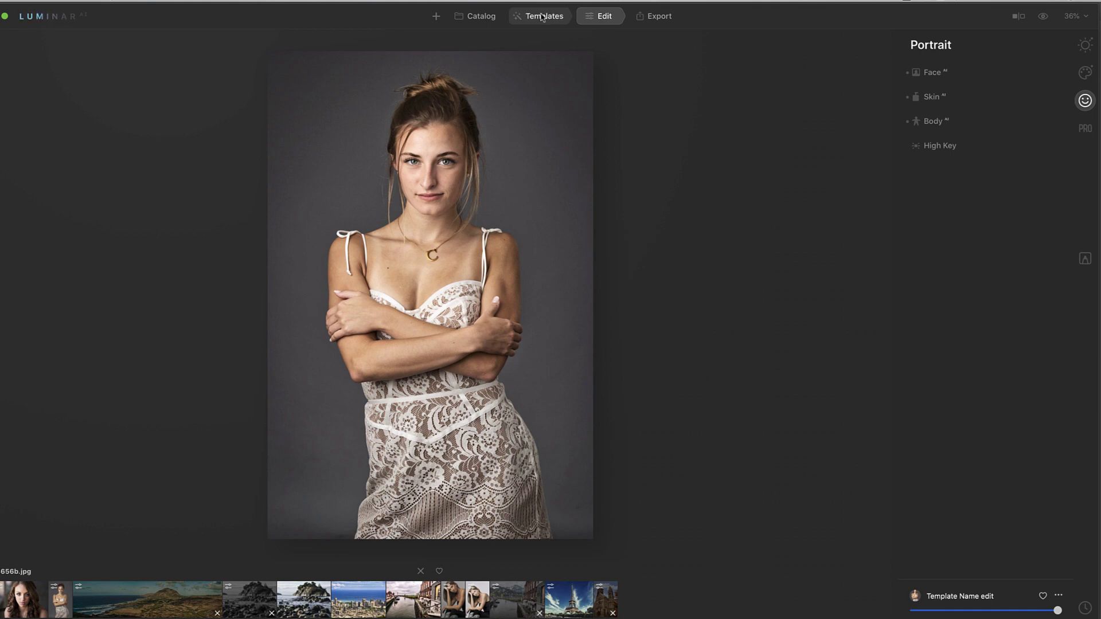
{"action": "left_click", "coordinate": [539, 16]}
{"action": "left_click", "coordinate": [1073, 122]}
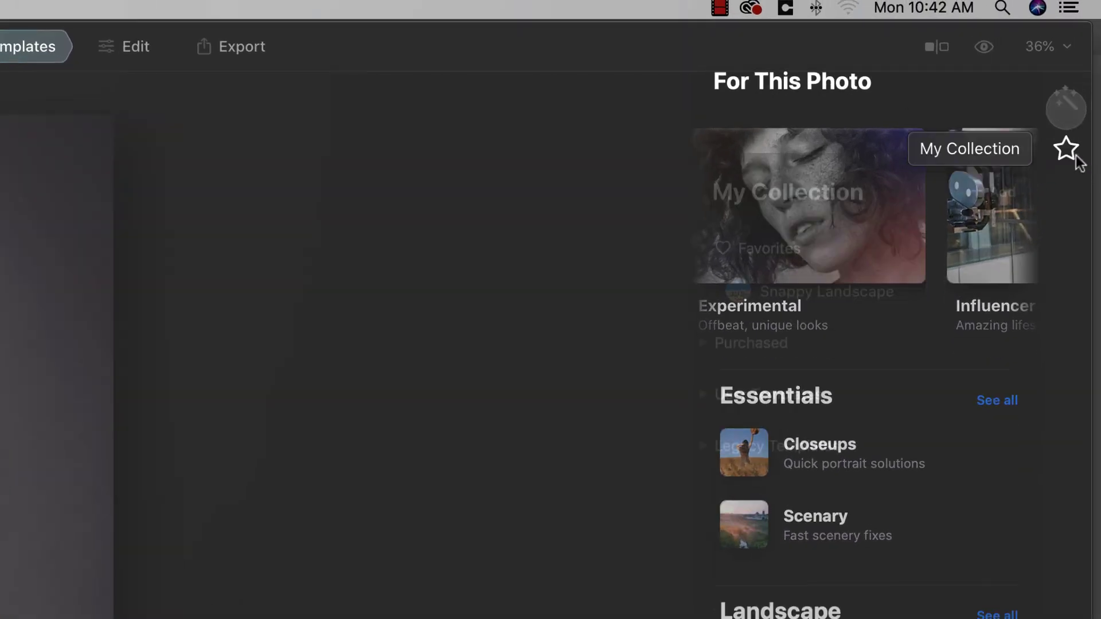
{"action": "left_click", "coordinate": [704, 312]}
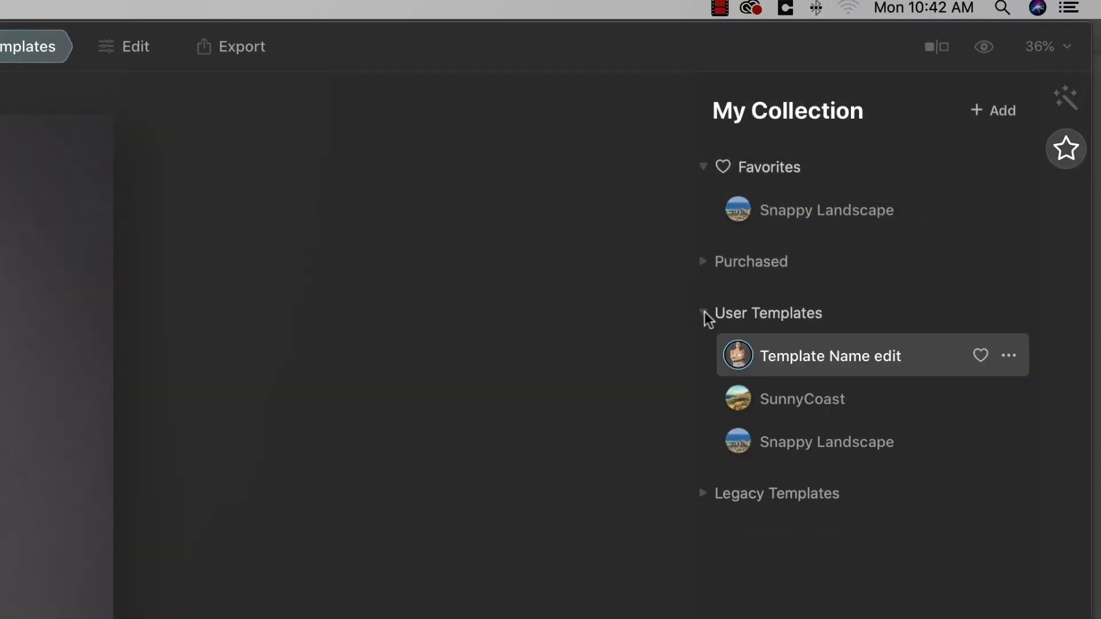
Rename the user template to 'HazelModel'
{"action": "left_click", "coordinate": [1007, 358]}
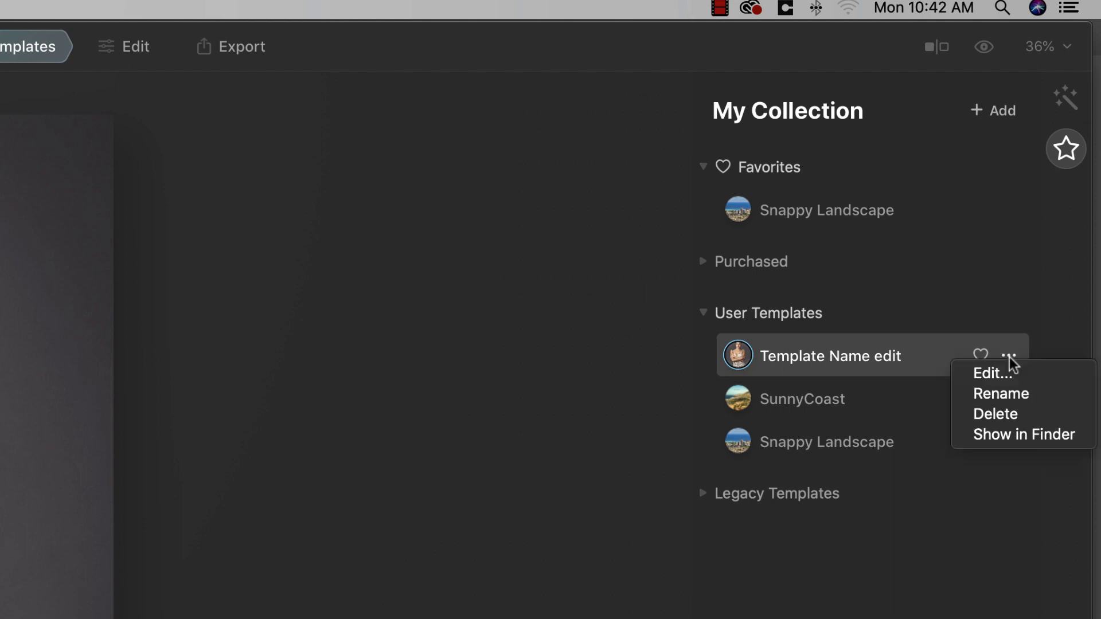
{"action": "left_click", "coordinate": [1010, 395]}
{"action": "type", "text": "HazelModel"}
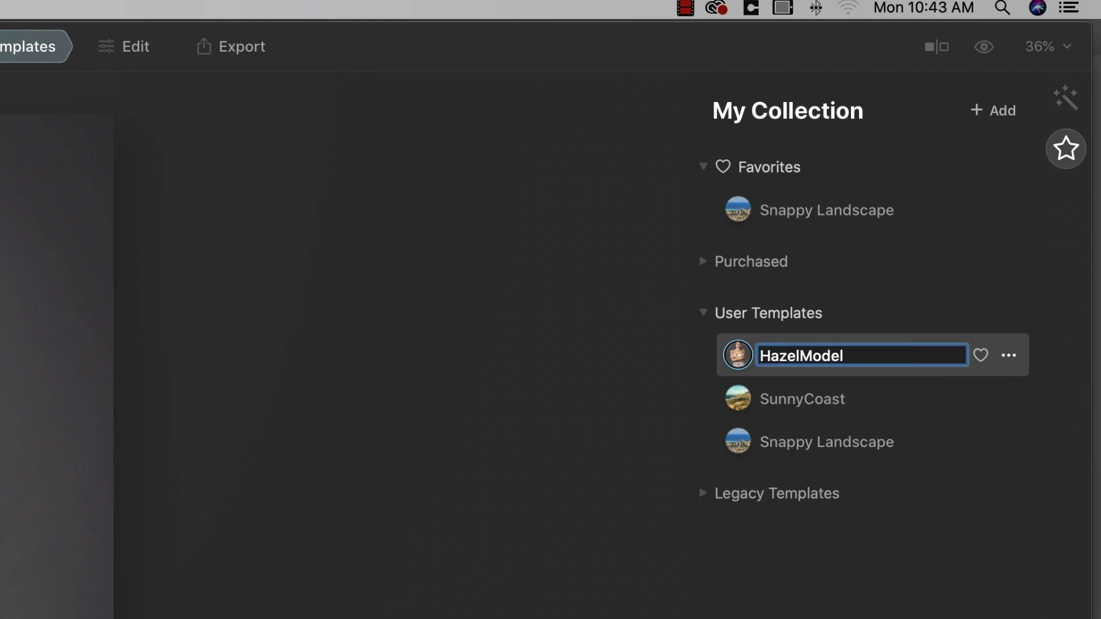
{"action": "key", "text": "Return"}
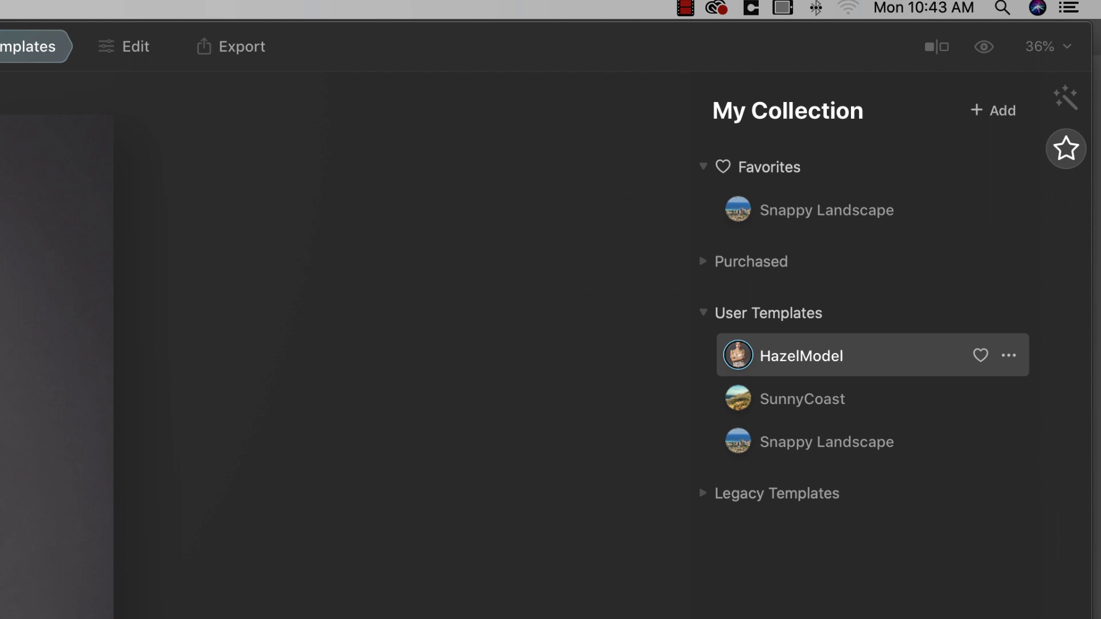
{"action": "left_click", "coordinate": [117, 47]}
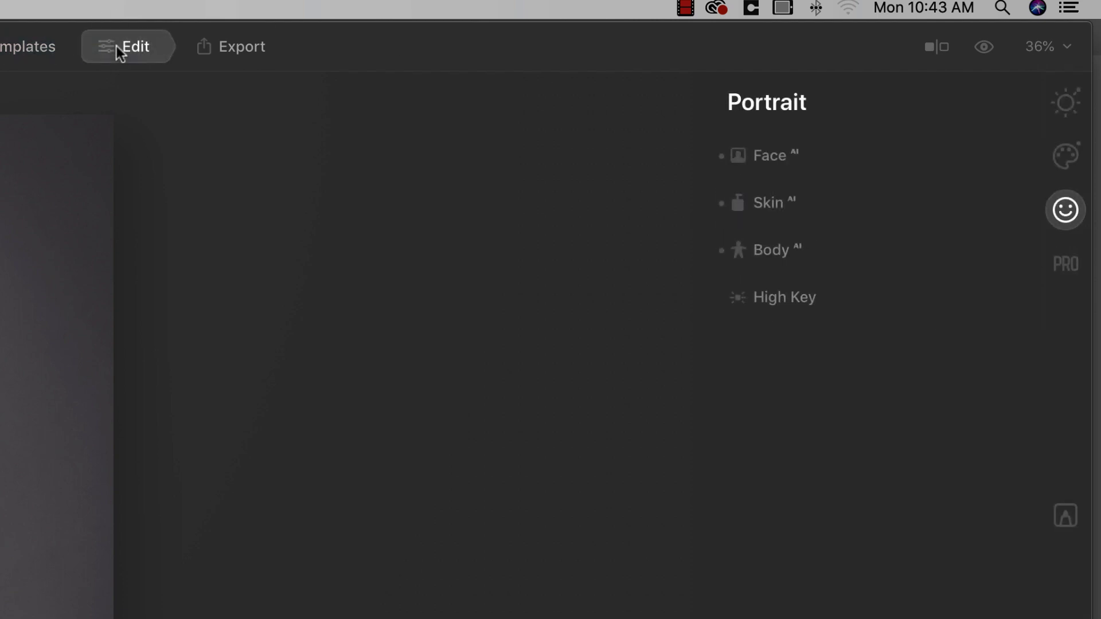
{"action": "left_click", "coordinate": [14, 50]}
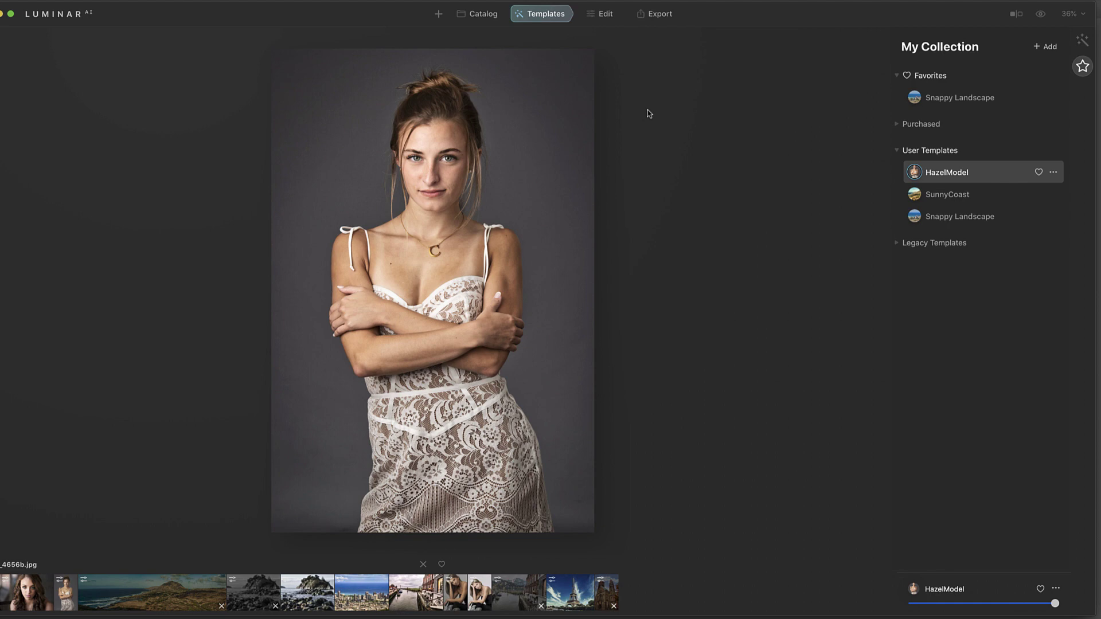
Lower the HazelModel template's strength, then raise it back to nearly full
{"action": "left_click", "coordinate": [604, 15]}
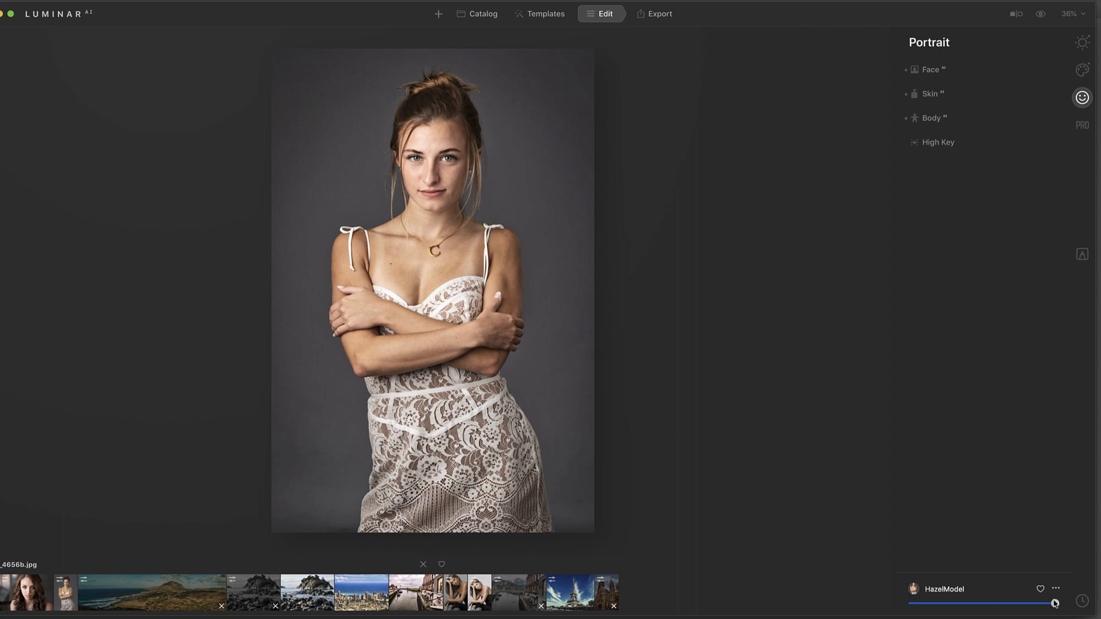
{"action": "left_click_drag", "start_coordinate": [1057, 607], "coordinate": [947, 606]}
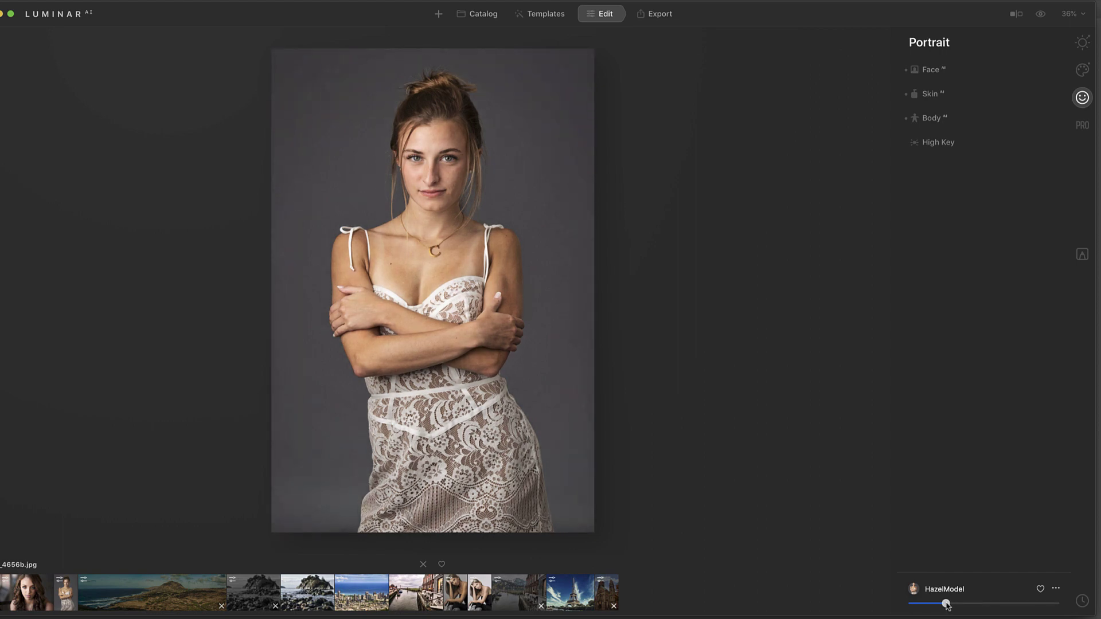
{"action": "left_click_drag", "start_coordinate": [946, 605], "coordinate": [1046, 606]}
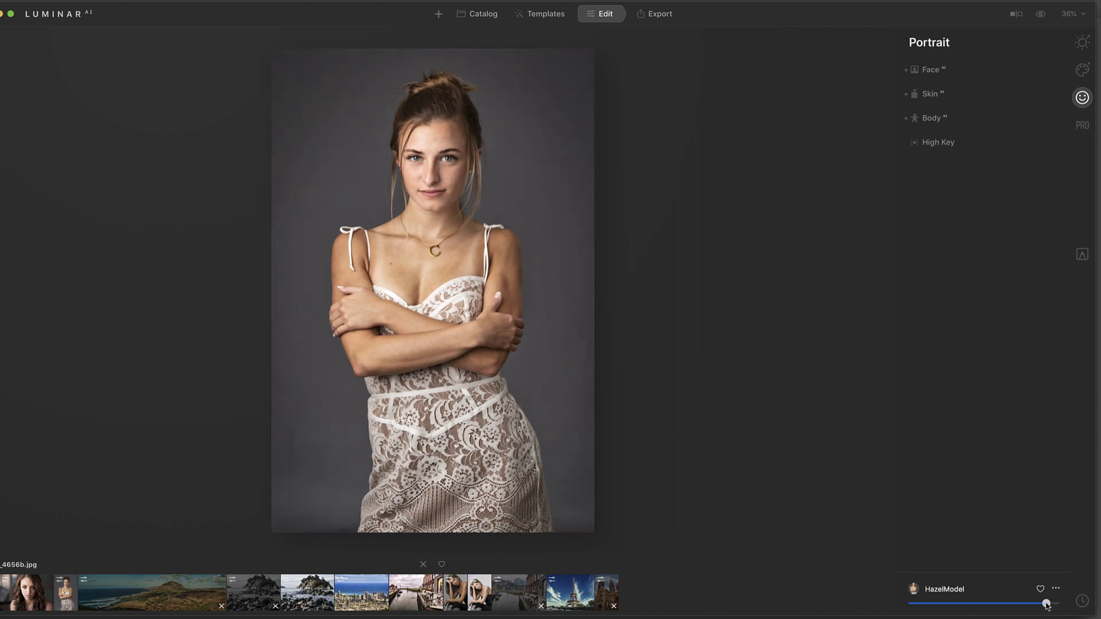
Show the Export options, including Save to Disk, for the finished portrait
{"action": "left_click", "coordinate": [669, 17]}
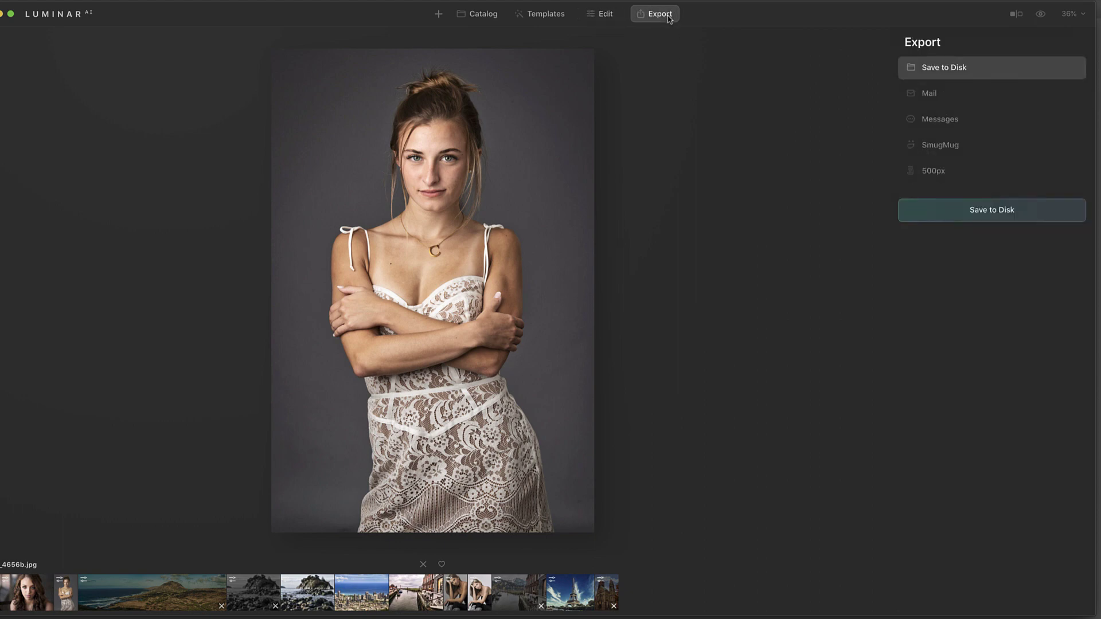